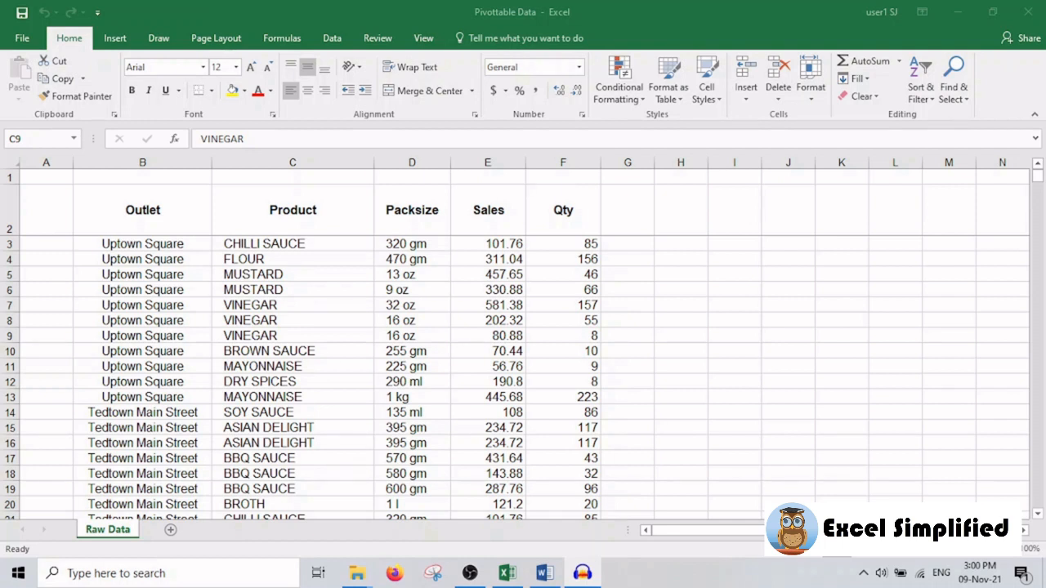
Examine the Outlet, Packsize, Sales and Qty columns and the records below them in the raw data.
{"action": "left_click", "coordinate": [151, 206]}
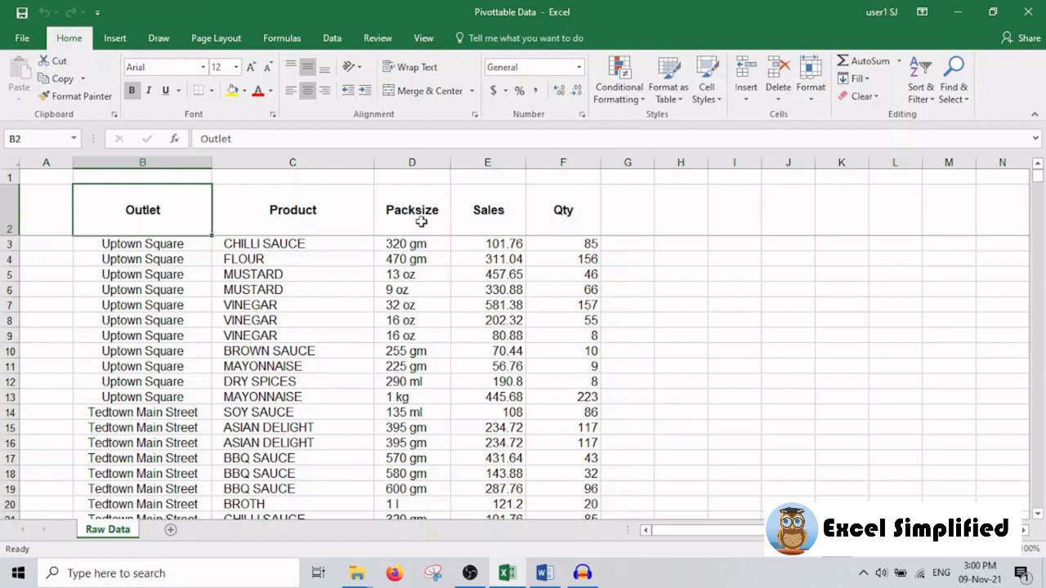
{"action": "left_click", "coordinate": [421, 222]}
{"action": "left_click", "coordinate": [497, 234]}
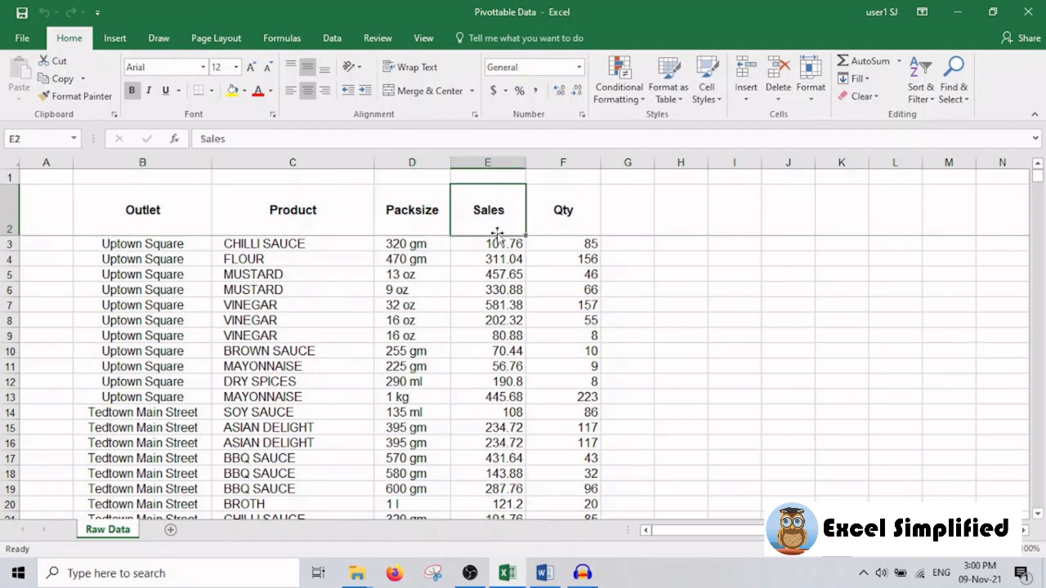
{"action": "left_click", "coordinate": [564, 237]}
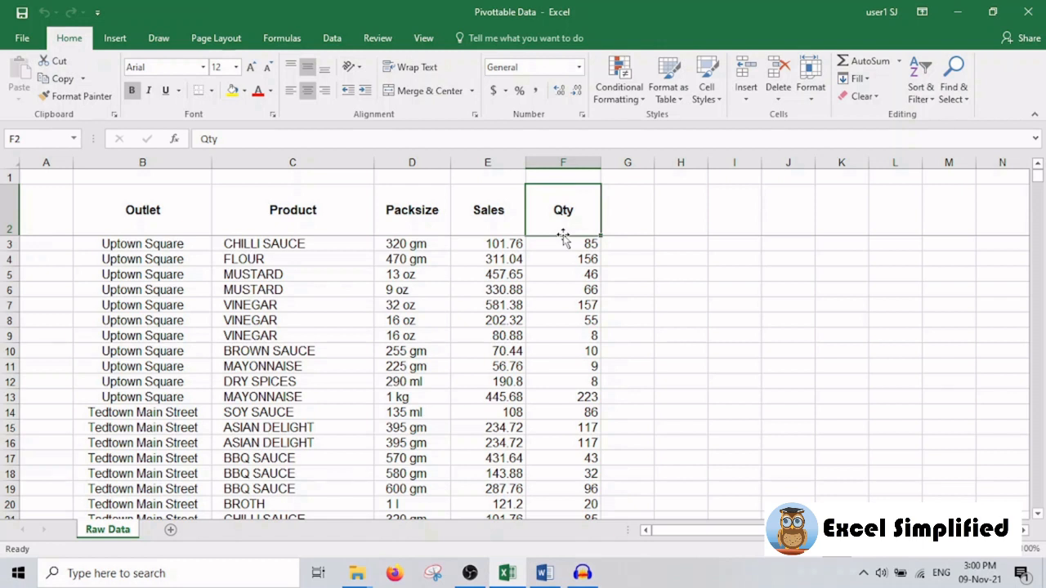
{"action": "scroll", "coordinate": [466, 363], "scroll_direction": "down", "scroll_amount": 5}
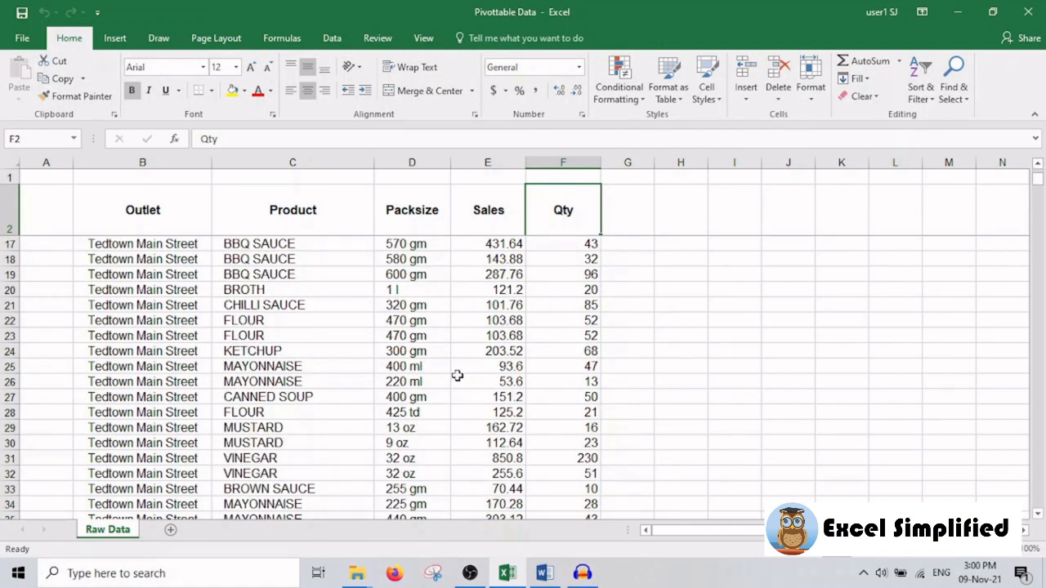
{"action": "left_click", "coordinate": [438, 364]}
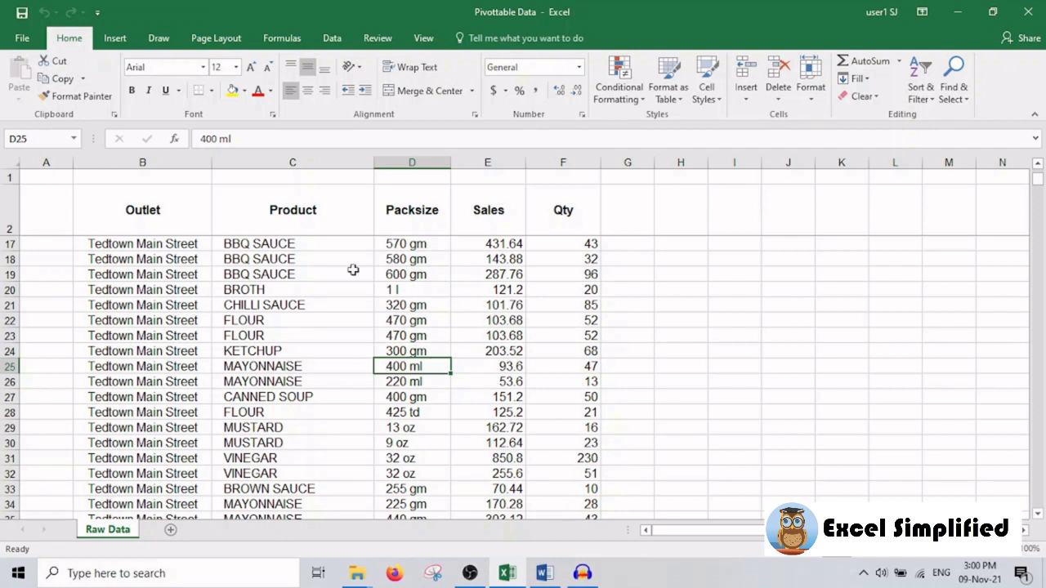
Create a PivotTable on a new worksheet from the Raw Data range $B$2:$F$1424.
{"action": "left_click", "coordinate": [180, 212]}
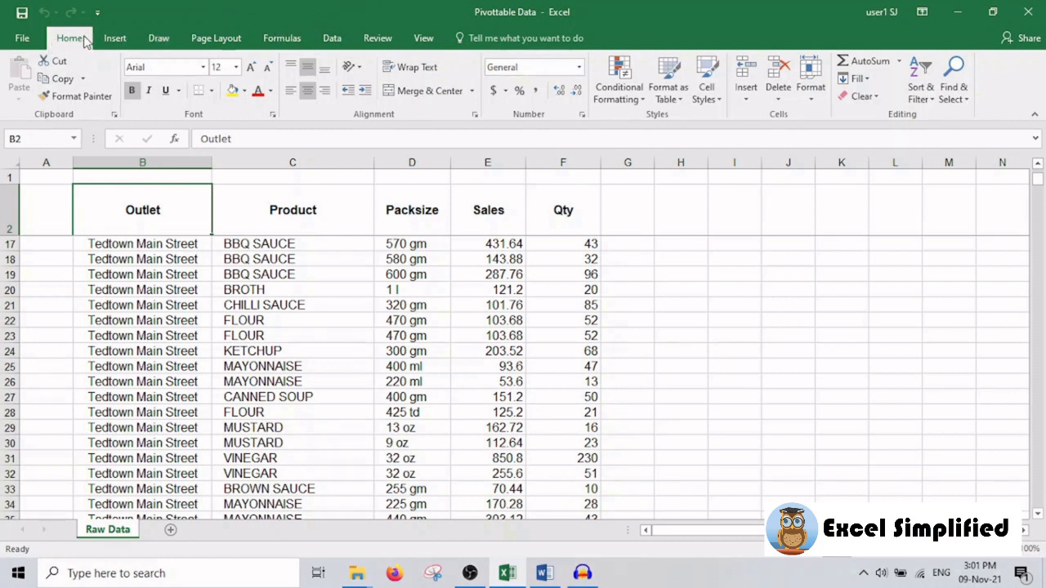
{"action": "left_click", "coordinate": [116, 38]}
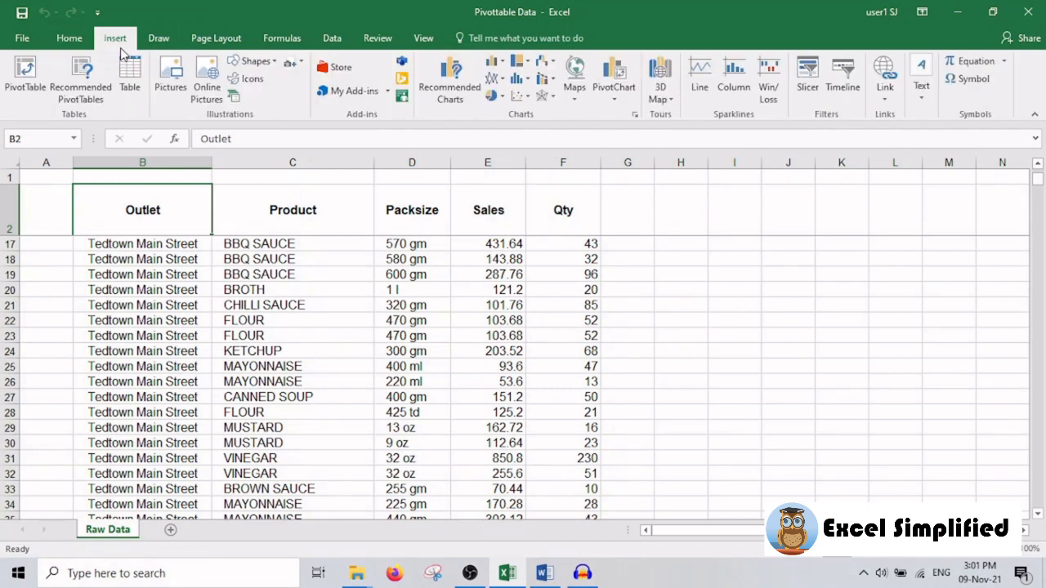
{"action": "left_click", "coordinate": [26, 76]}
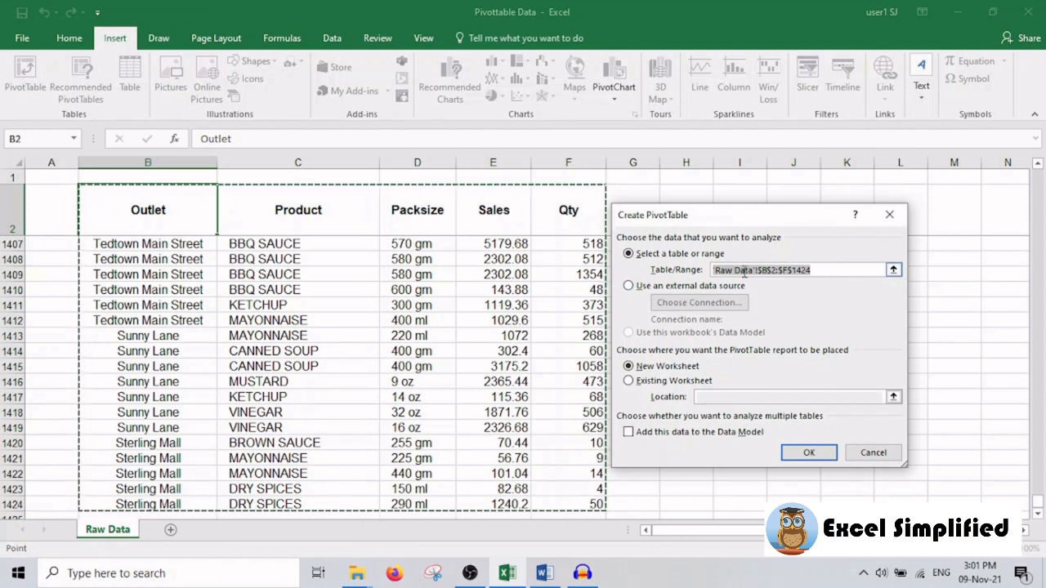
{"action": "left_click_drag", "start_coordinate": [814, 273], "coordinate": [714, 270]}
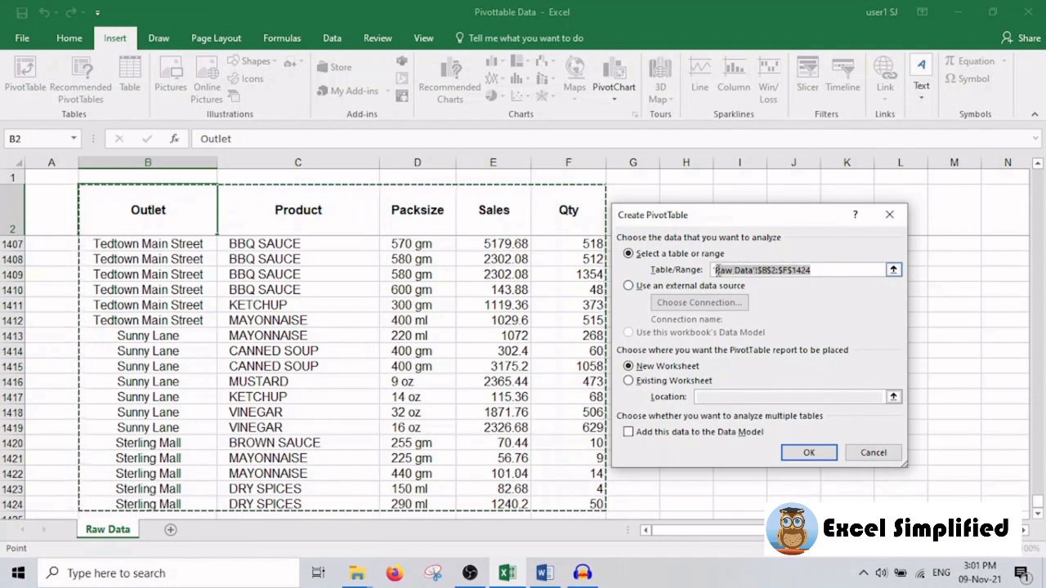
{"action": "left_click", "coordinate": [829, 269]}
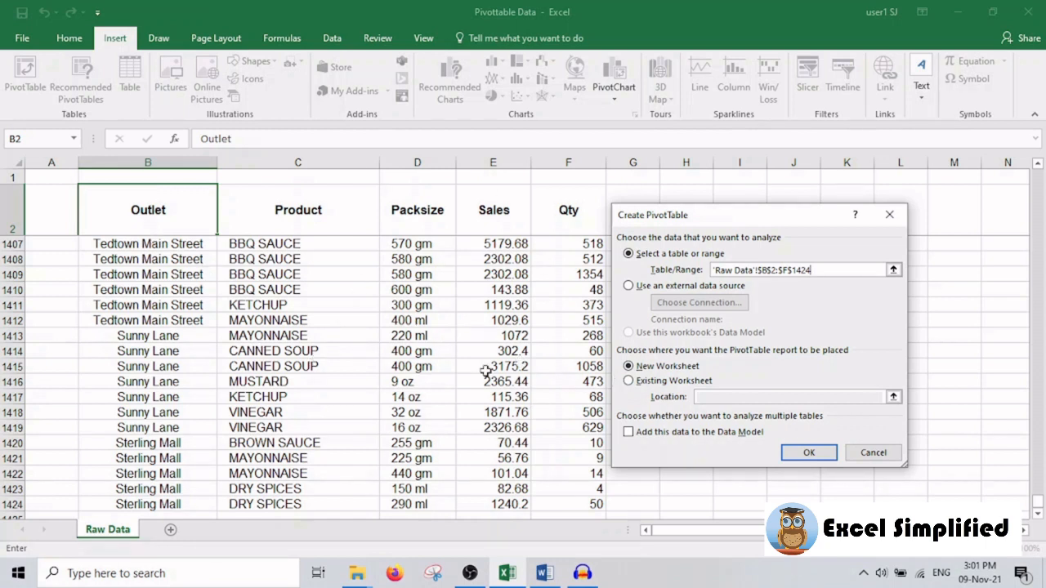
{"action": "key", "text": "alt+Tab"}
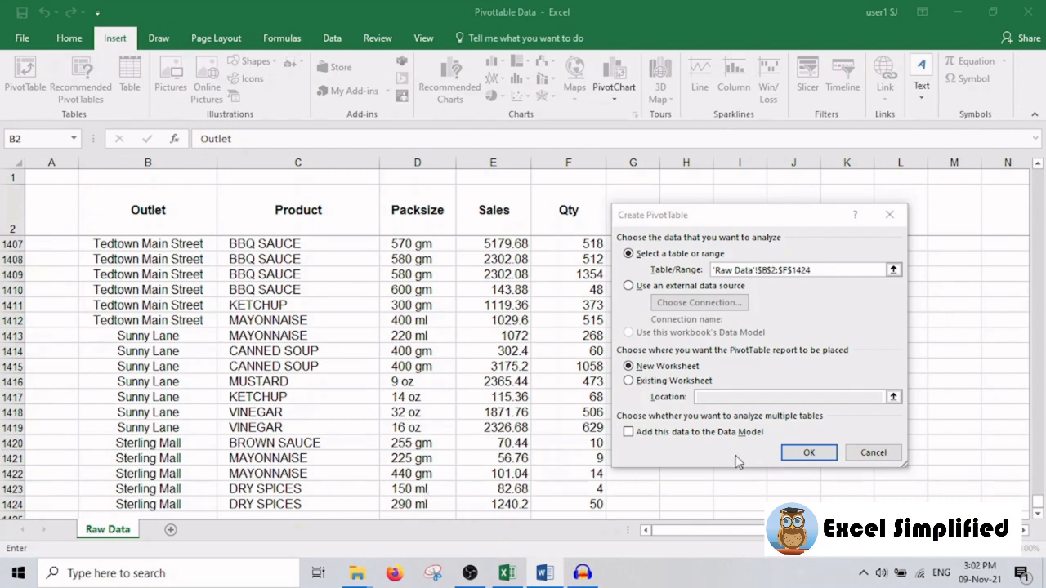
{"action": "left_click", "coordinate": [803, 453]}
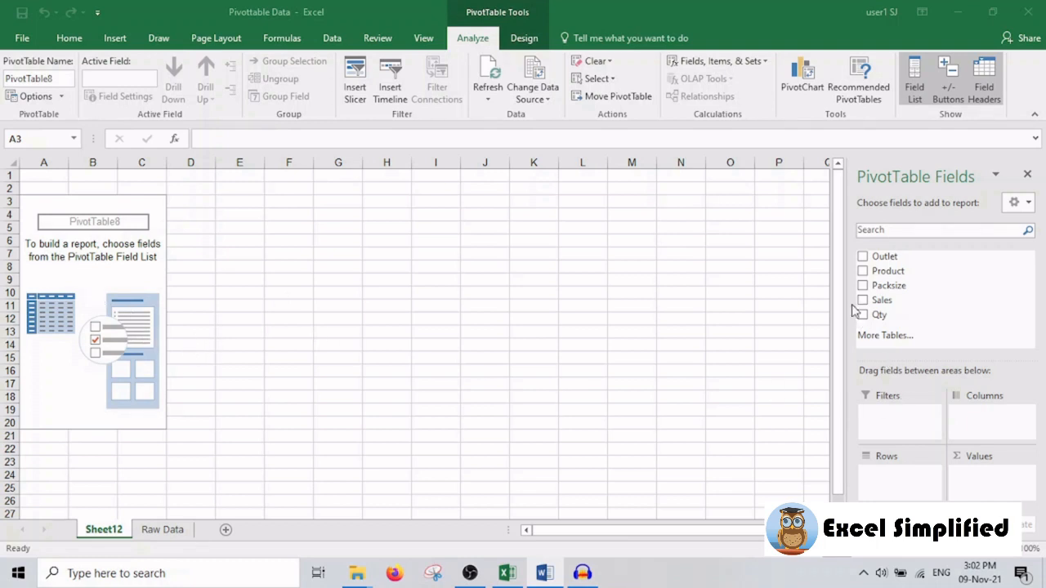
Lay out the PivotTable with Product and Packsize as row fields and Outlet as the column field.
{"action": "left_click", "coordinate": [986, 431]}
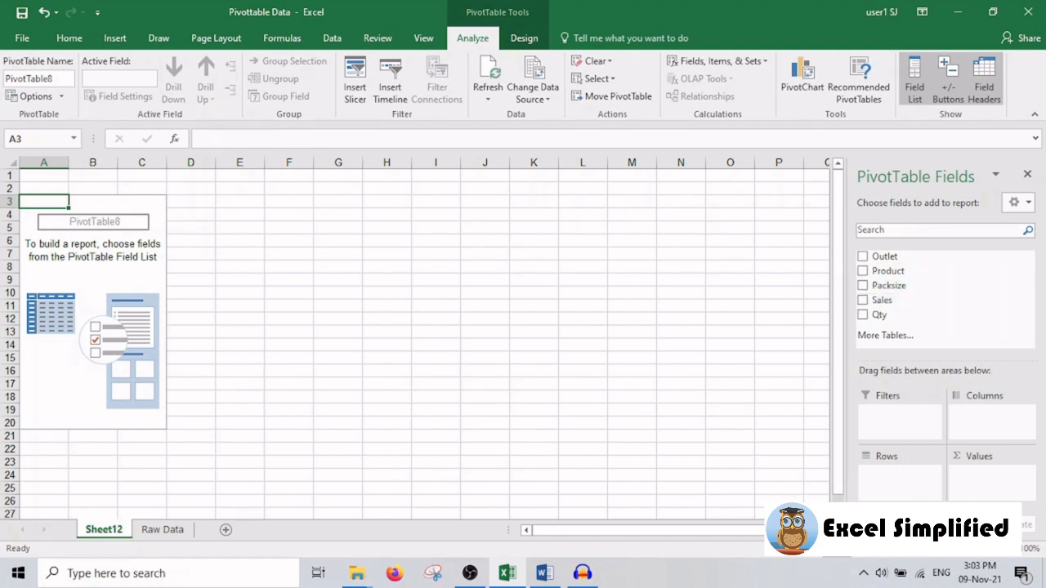
{"action": "left_click_drag", "start_coordinate": [903, 272], "coordinate": [903, 496]}
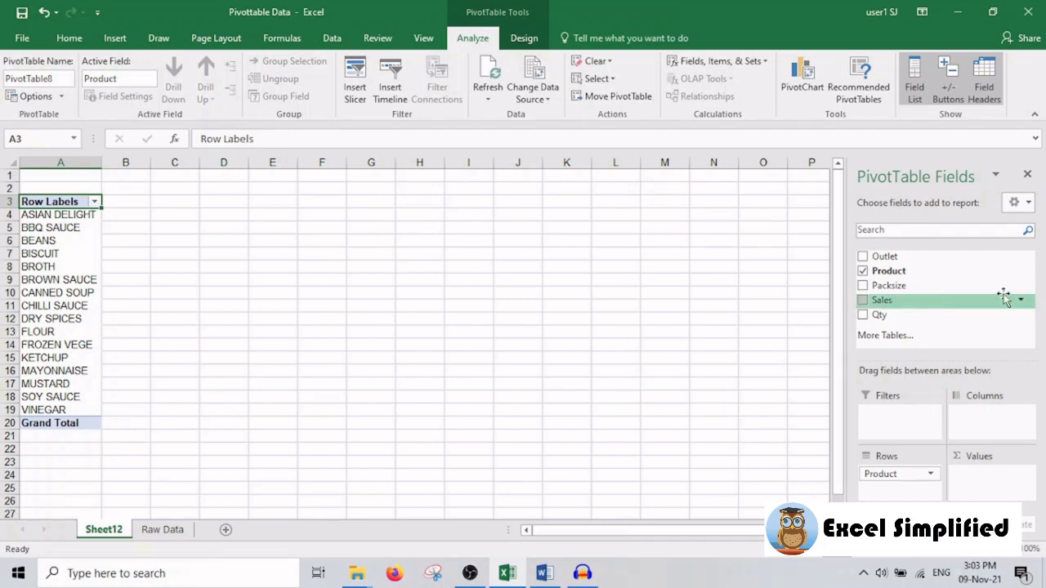
{"action": "left_click_drag", "start_coordinate": [891, 287], "coordinate": [895, 494]}
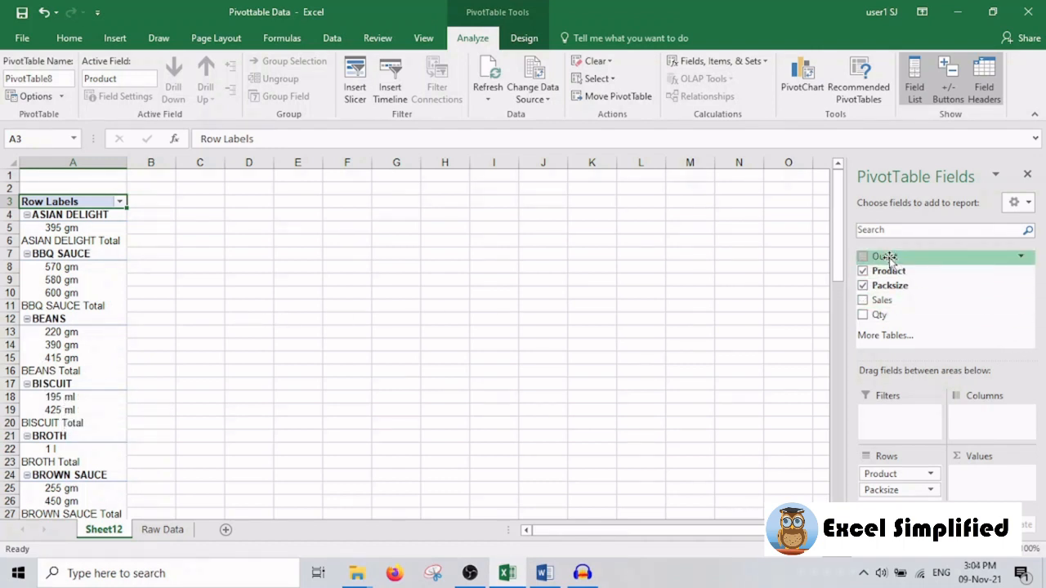
{"action": "left_click_drag", "start_coordinate": [890, 260], "coordinate": [979, 424]}
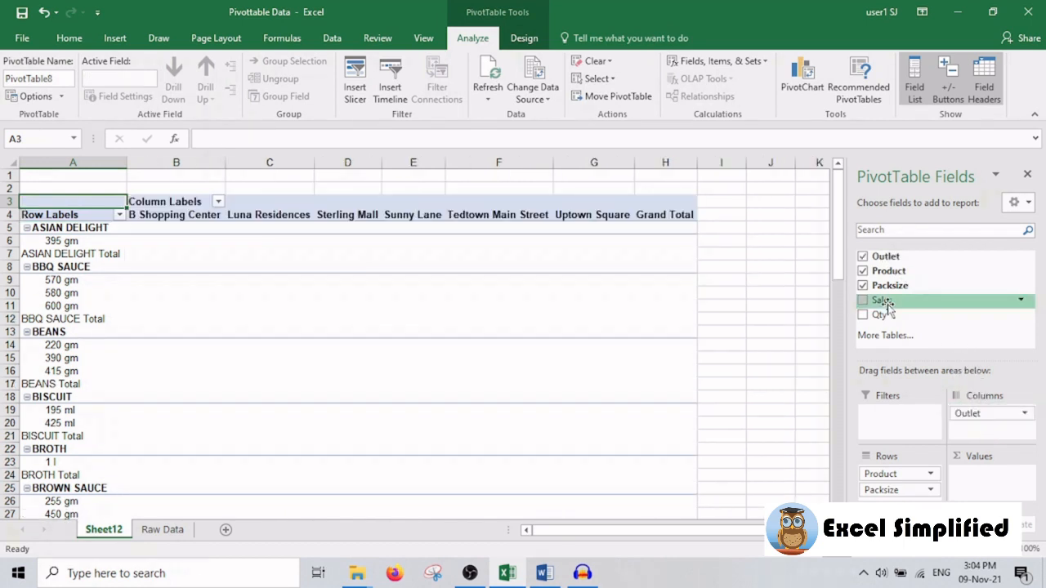
Add Sales to the PivotTable values and summarize it by Sum.
{"action": "left_click_drag", "start_coordinate": [886, 304], "coordinate": [983, 493]}
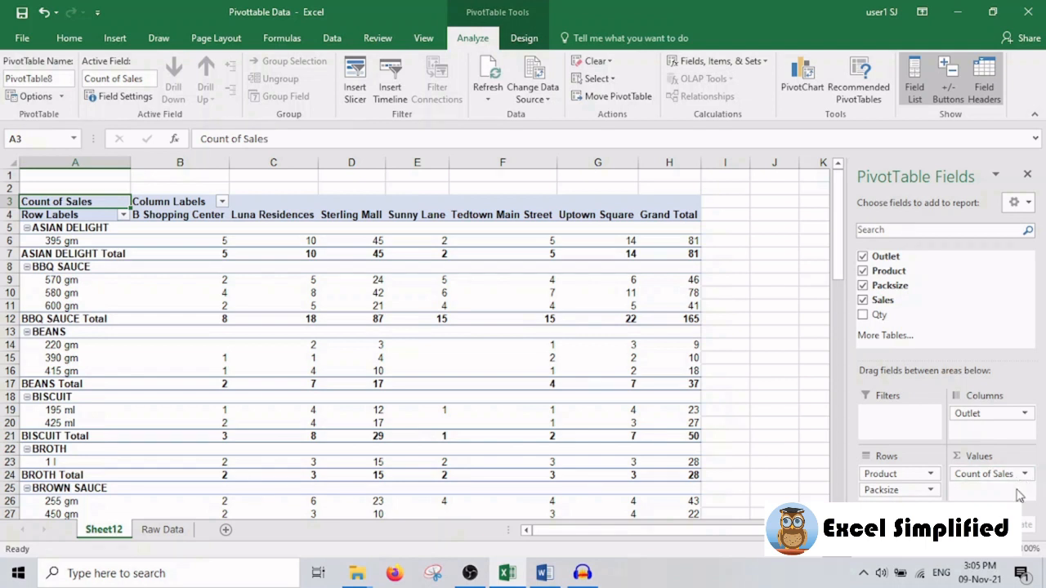
{"action": "left_click", "coordinate": [1026, 475]}
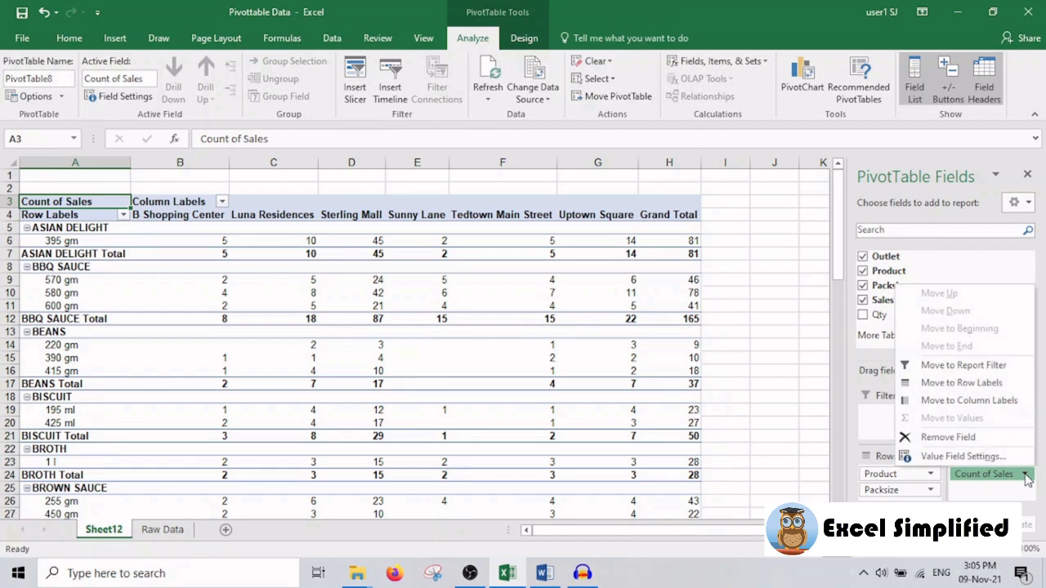
{"action": "left_click", "coordinate": [1001, 458]}
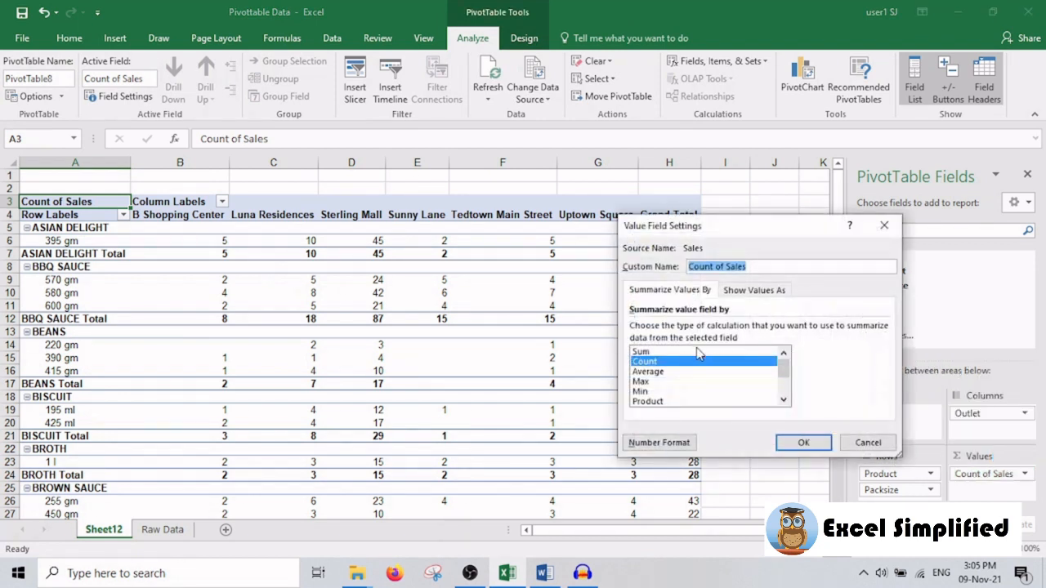
{"action": "left_click", "coordinate": [661, 352]}
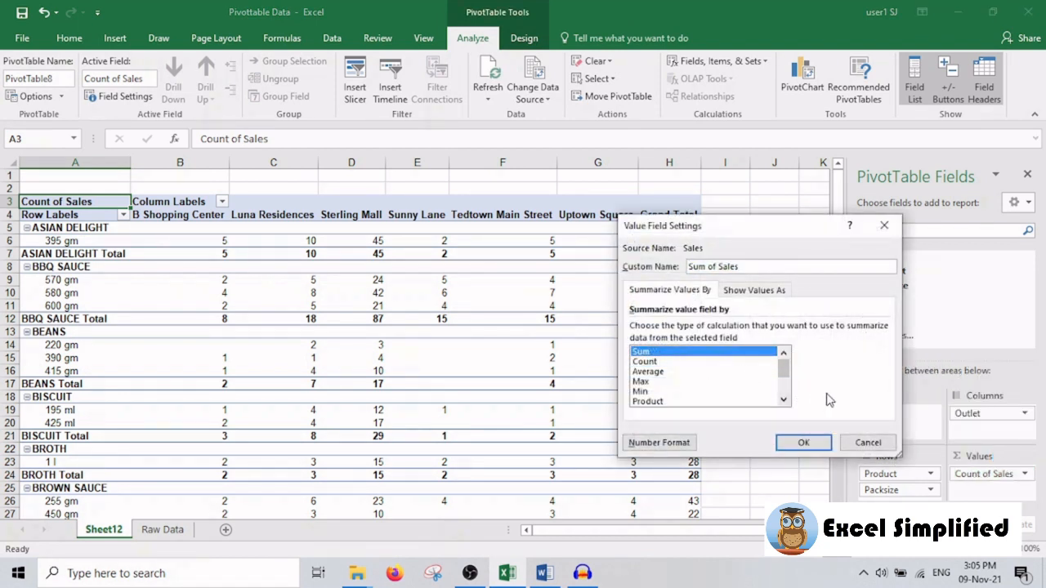
{"action": "left_click", "coordinate": [803, 446]}
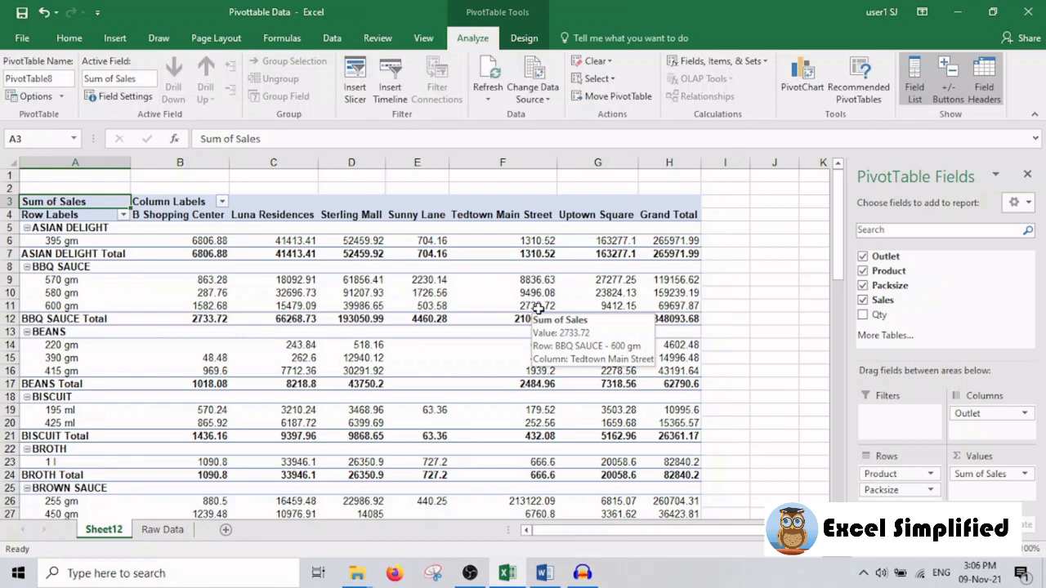
Check the Sales and Qty of a Tedtown Main Street 580 gm BBQ SAUCE record in Raw Data, and return to the PivotTable sheet.
{"action": "left_click", "coordinate": [164, 531]}
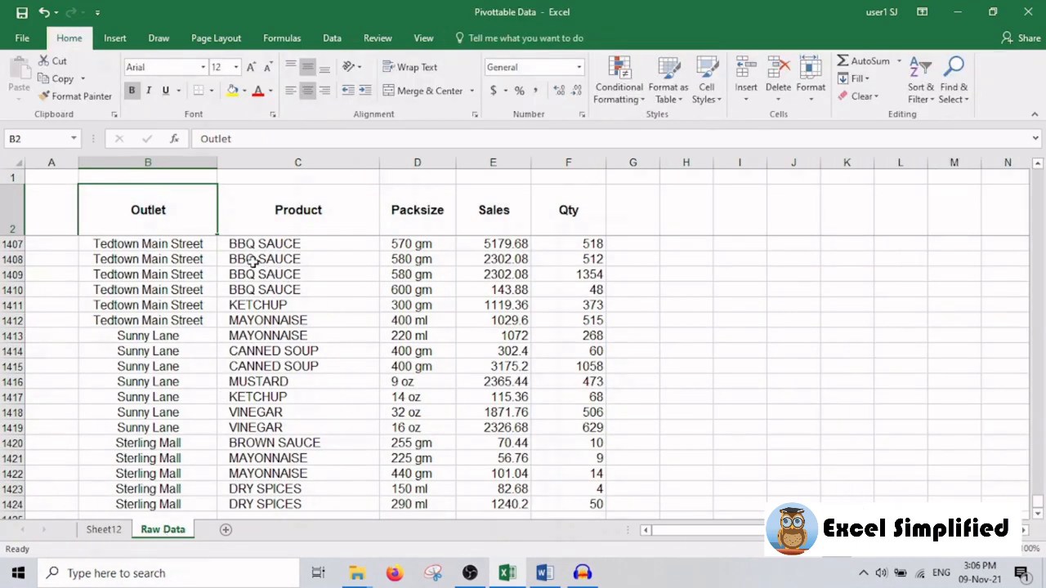
{"action": "left_click", "coordinate": [500, 275]}
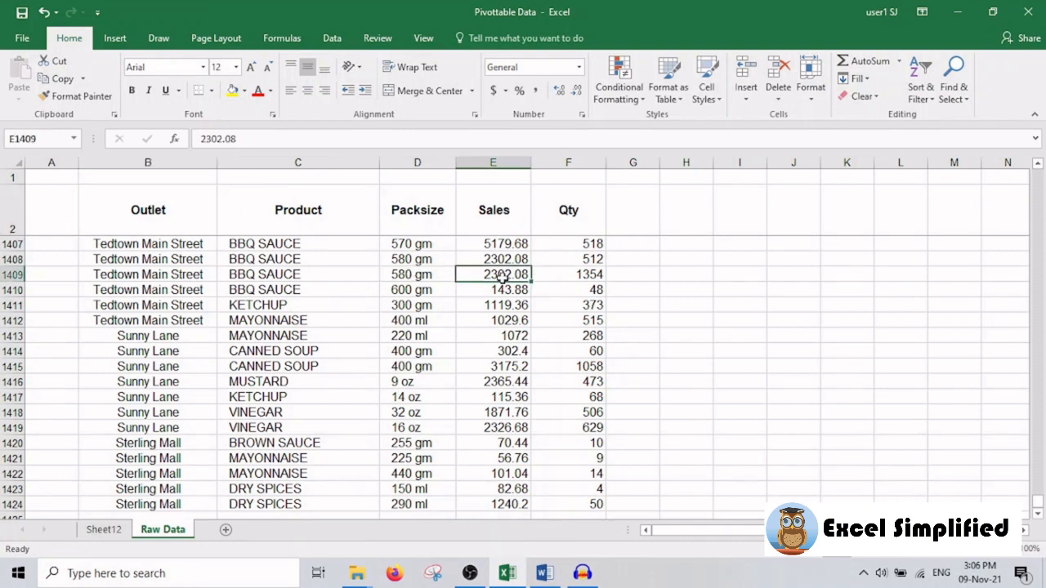
{"action": "left_click", "coordinate": [586, 269]}
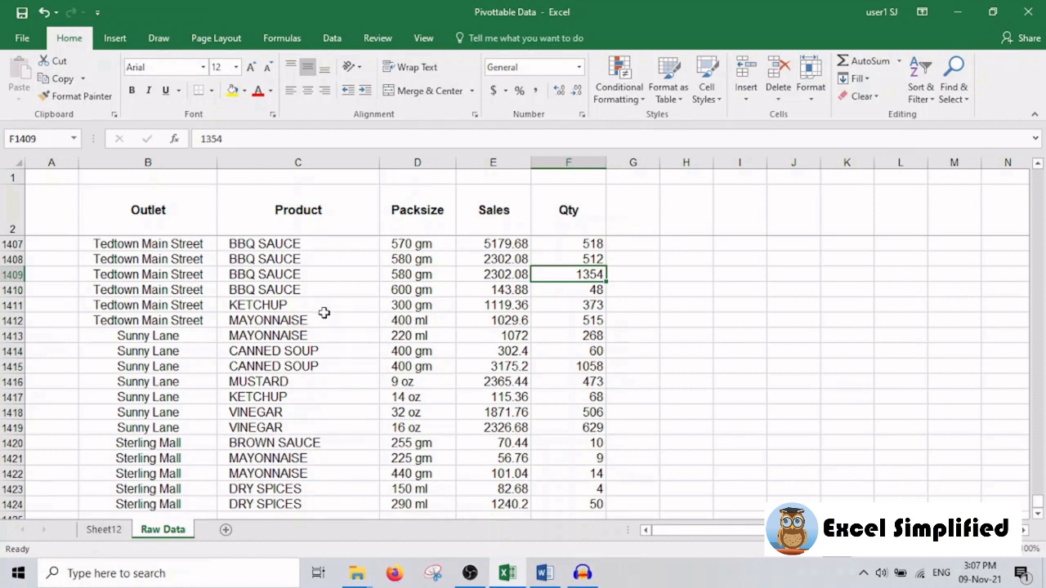
{"action": "left_click", "coordinate": [102, 530]}
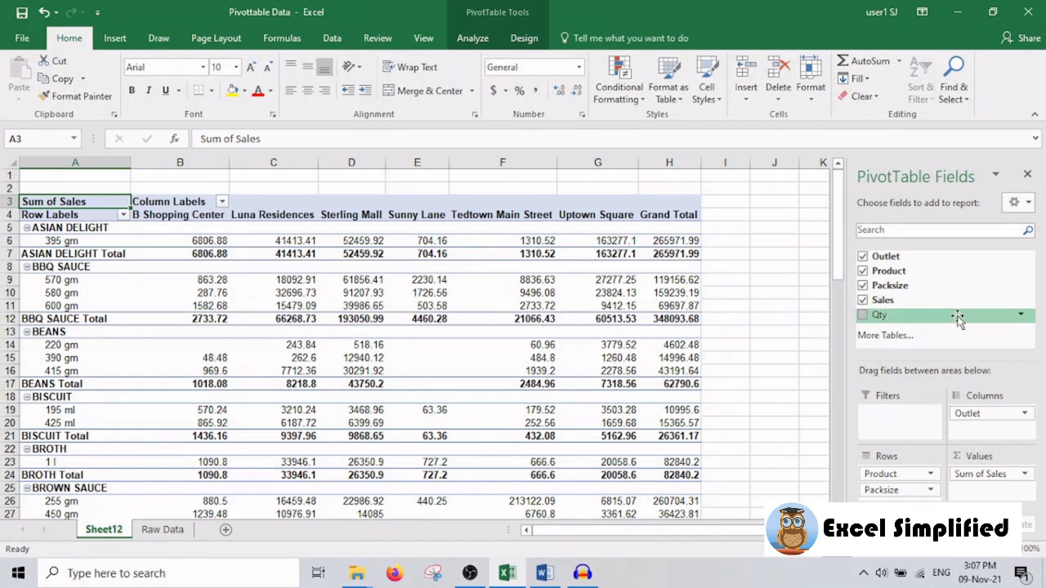
Remove Outlet and Packsize from the PivotTable and add Qty to its values beside Sales.
{"action": "left_click", "coordinate": [863, 257]}
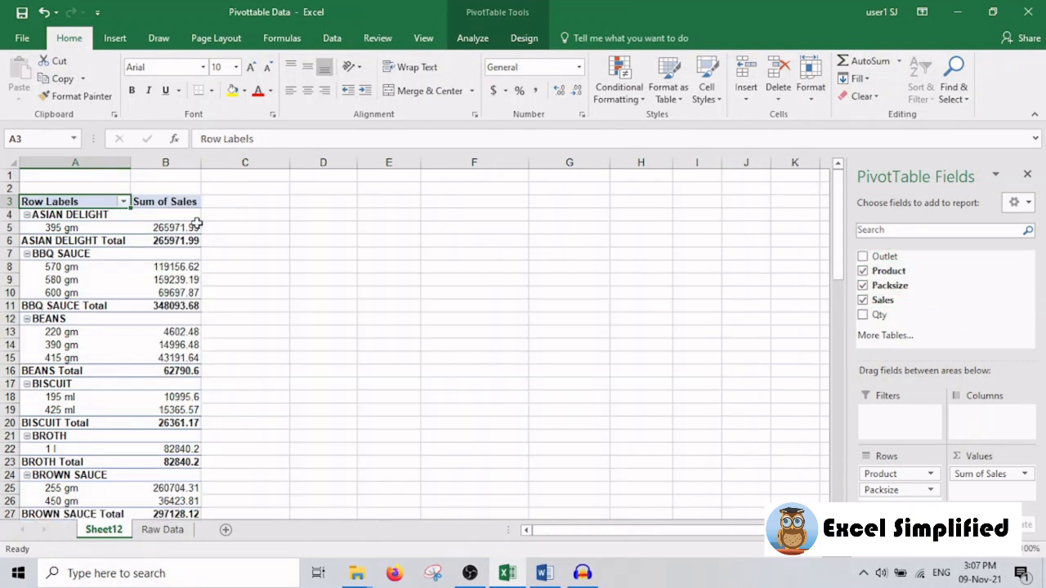
{"action": "left_click", "coordinate": [863, 285]}
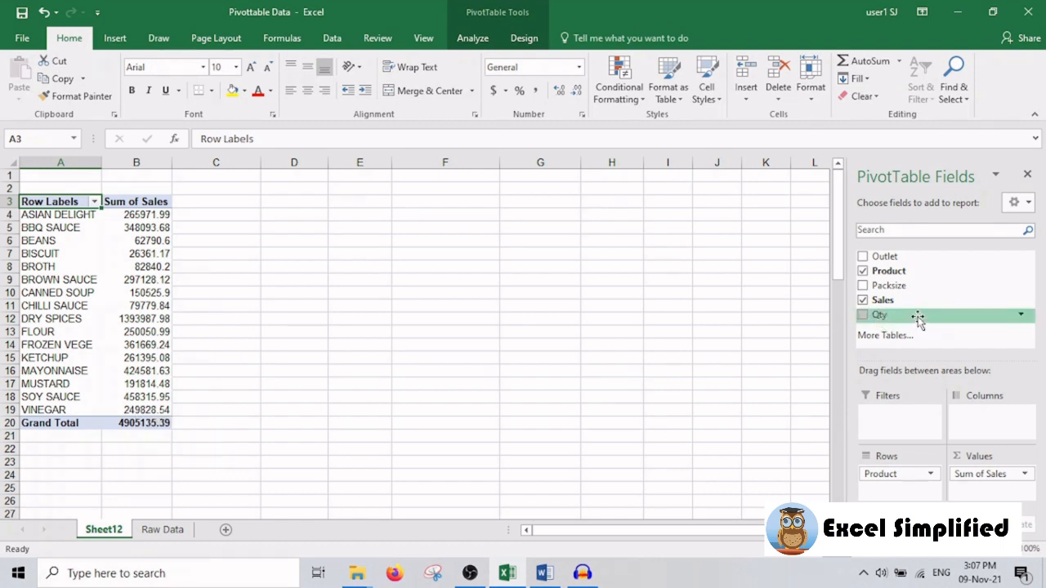
{"action": "left_click_drag", "start_coordinate": [918, 319], "coordinate": [967, 494]}
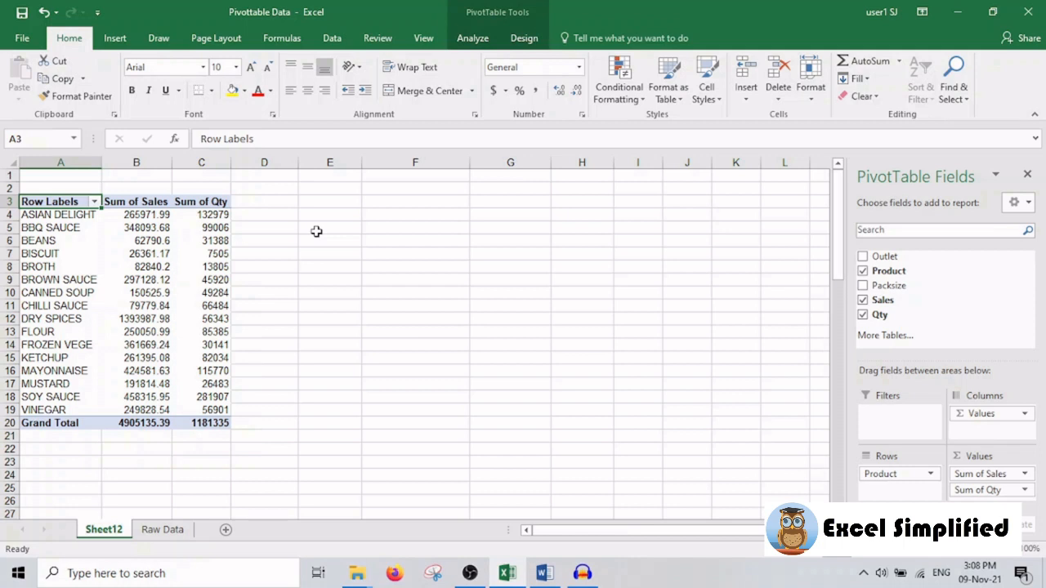
Start a new calculated field for the PivotTable and name it Average Price.
{"action": "left_click", "coordinate": [155, 219]}
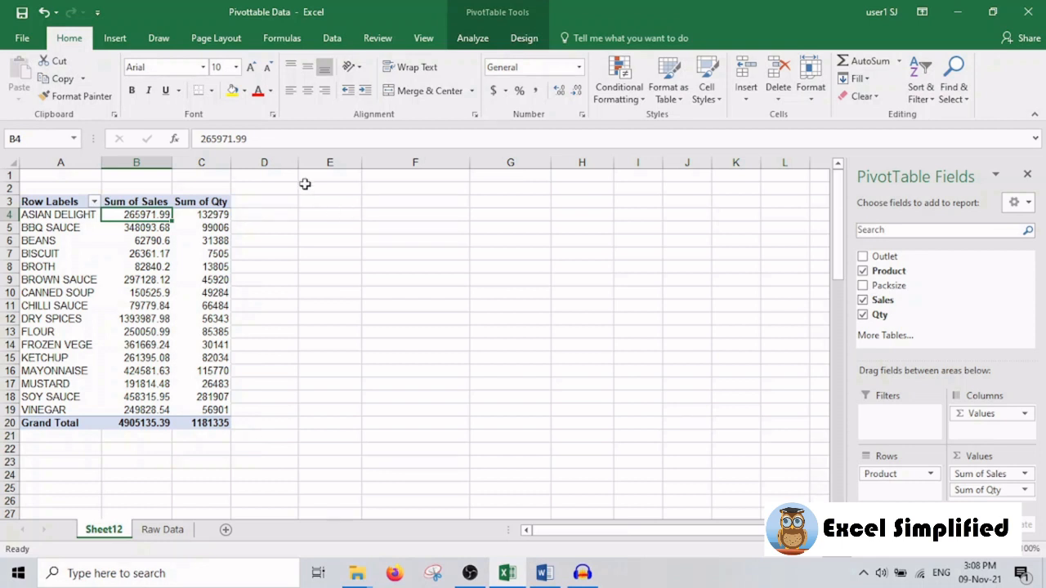
{"action": "left_click", "coordinate": [474, 38]}
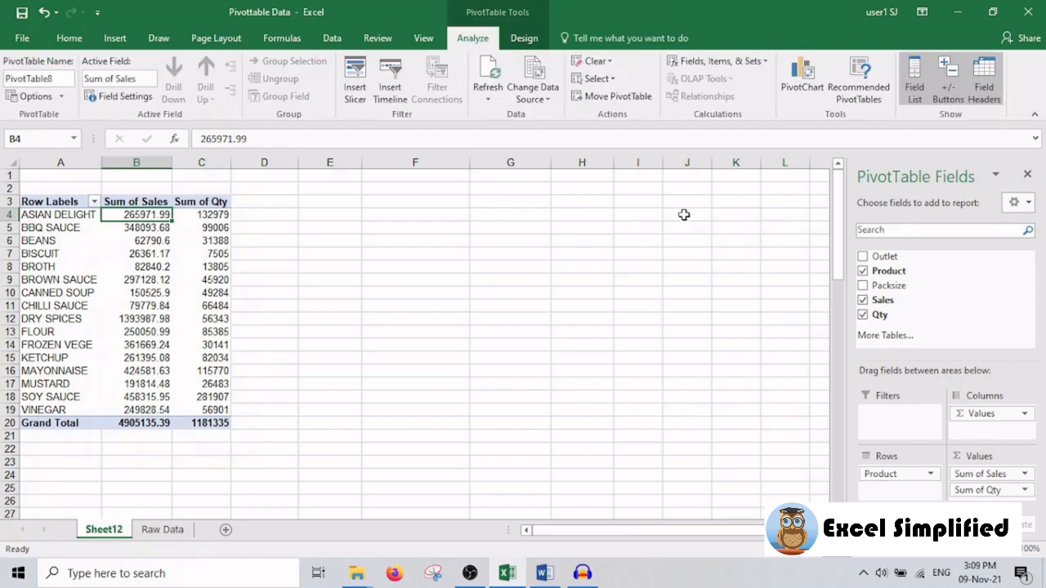
{"action": "left_click", "coordinate": [767, 65]}
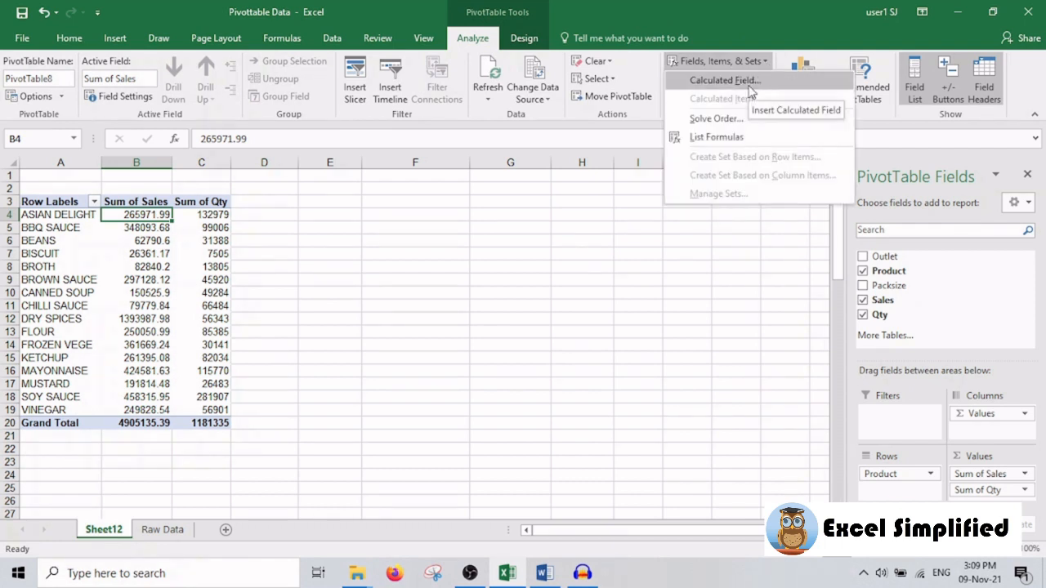
{"action": "left_click", "coordinate": [751, 88]}
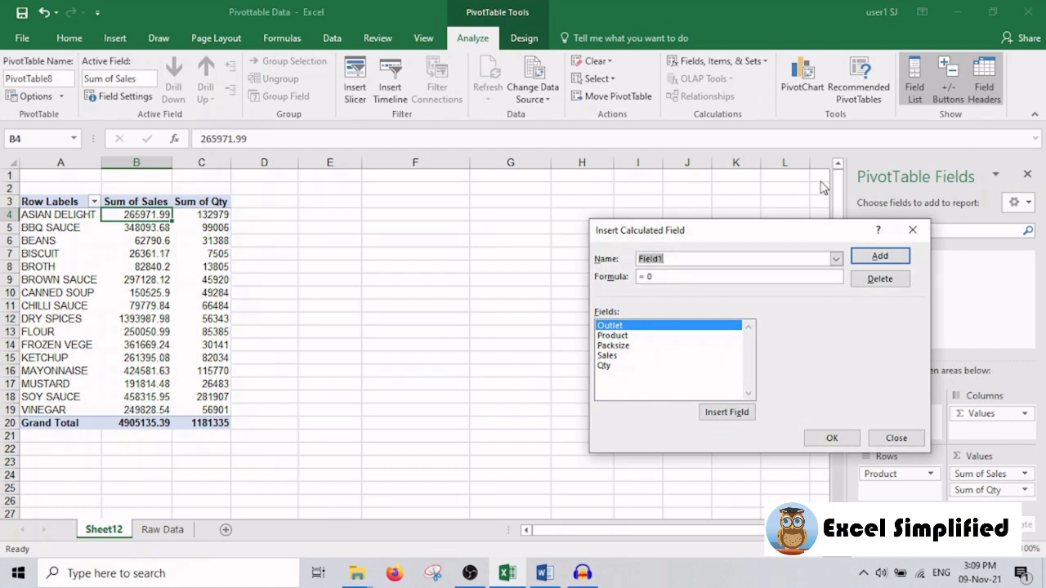
{"action": "type", "text": "Average"}
{"action": "type", "text": " Pr"}
{"action": "type", "text": "rice"}
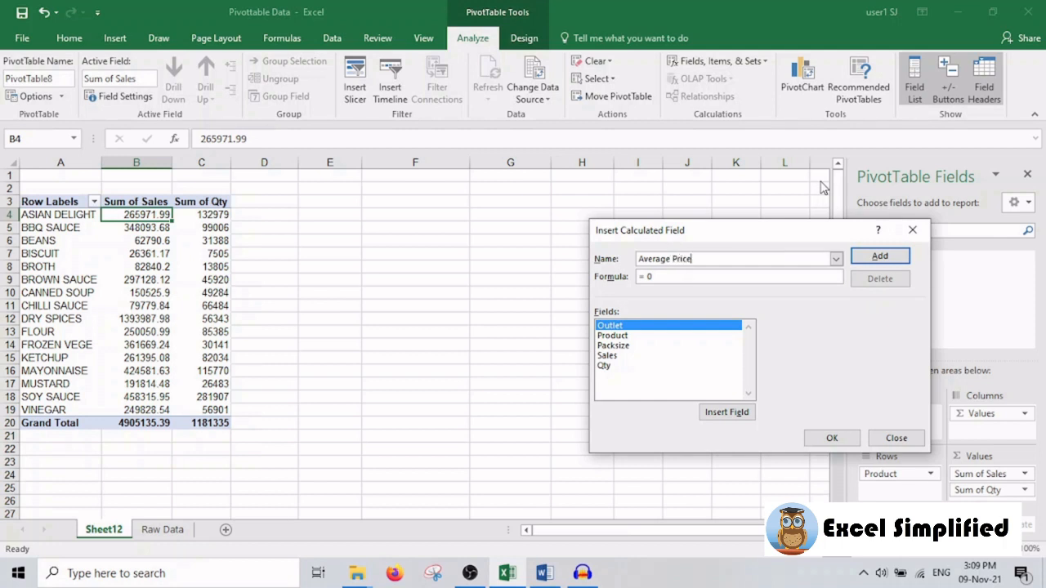
Define the Average Price calculated field as Sales/Qty and add it to the PivotTable.
{"action": "left_click", "coordinate": [665, 278]}
{"action": "left_click", "coordinate": [608, 355]}
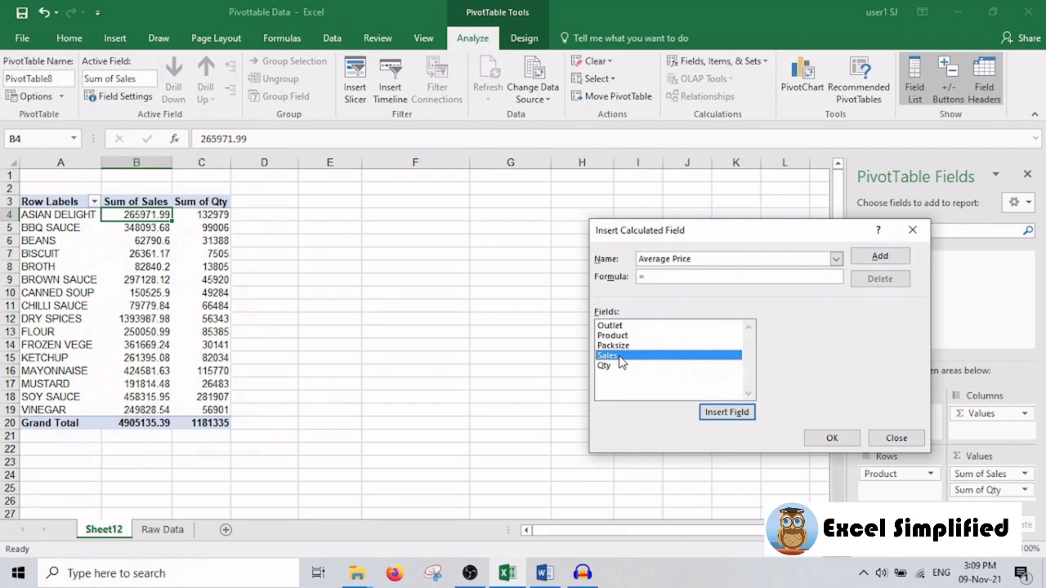
{"action": "left_click", "coordinate": [734, 414]}
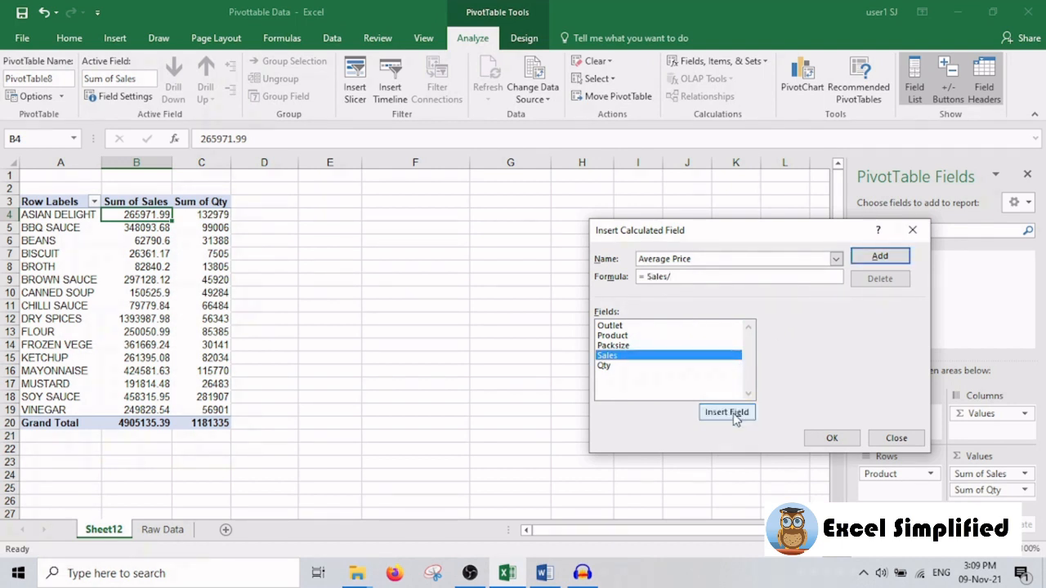
{"action": "left_click", "coordinate": [618, 368]}
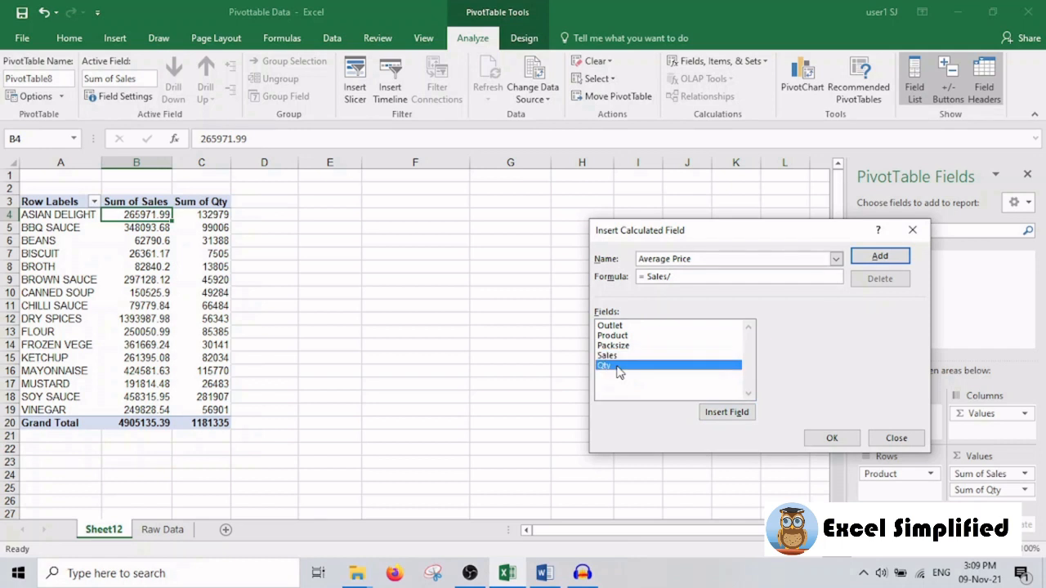
{"action": "left_click", "coordinate": [714, 411]}
{"action": "left_click", "coordinate": [832, 439]}
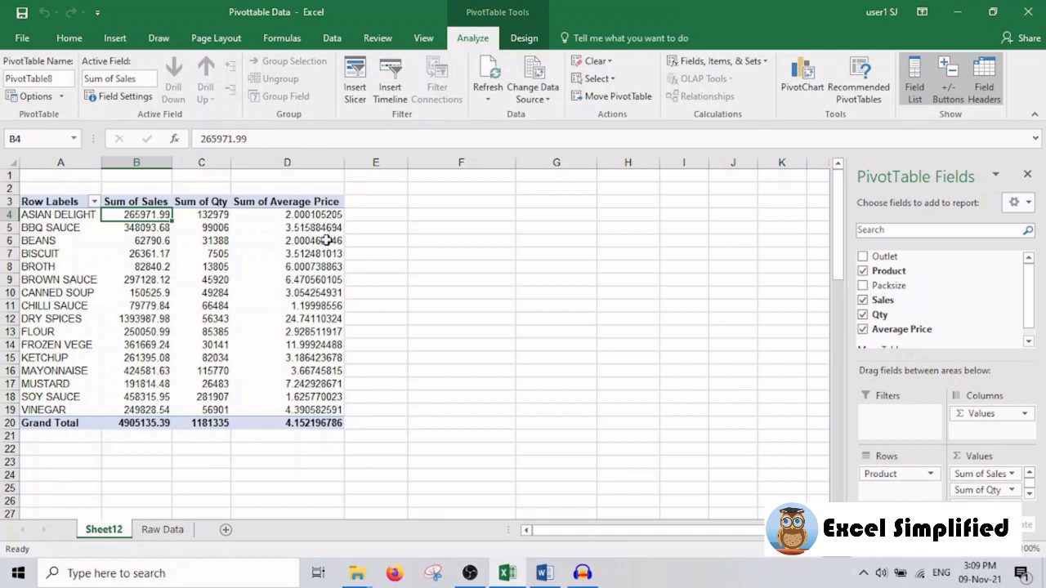
Format the Sum of Average Price column as Number with 2 decimal places.
{"action": "left_click", "coordinate": [291, 162]}
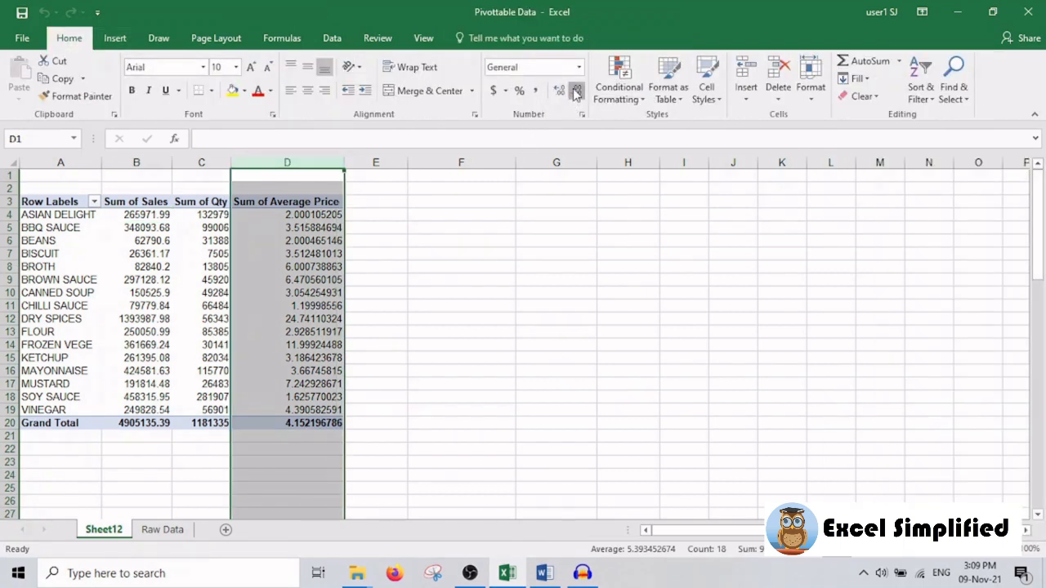
{"action": "right_click", "coordinate": [281, 243]}
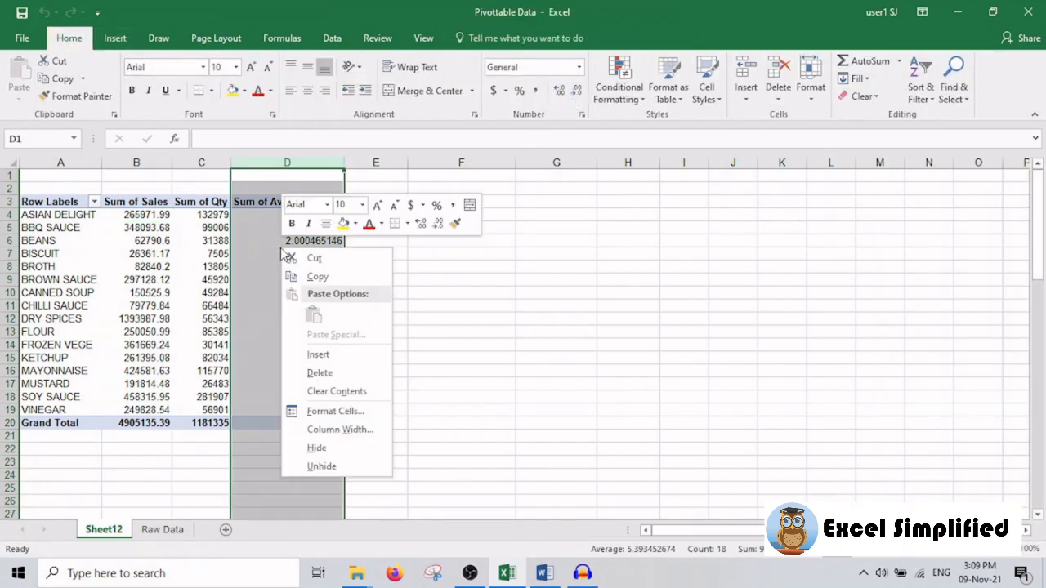
{"action": "left_click", "coordinate": [327, 415]}
{"action": "left_click_drag", "start_coordinate": [343, 215], "coordinate": [601, 190]}
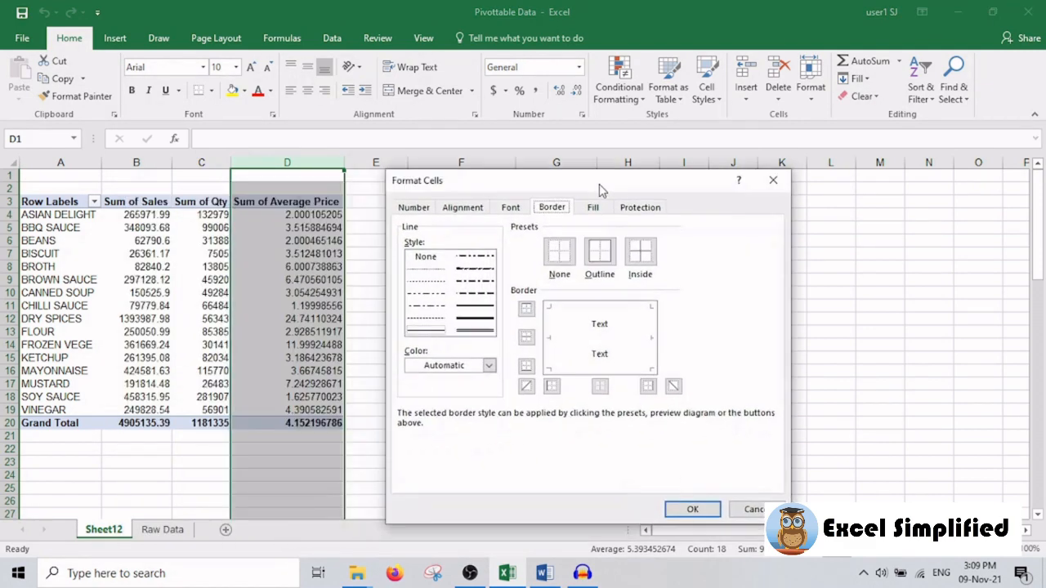
{"action": "left_click", "coordinate": [414, 208]}
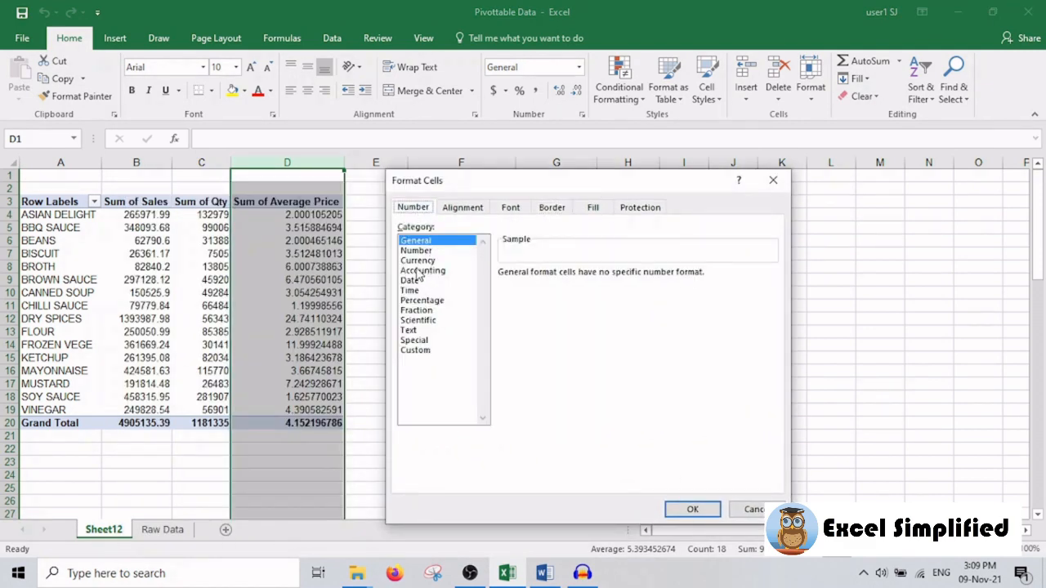
{"action": "left_click", "coordinate": [417, 250]}
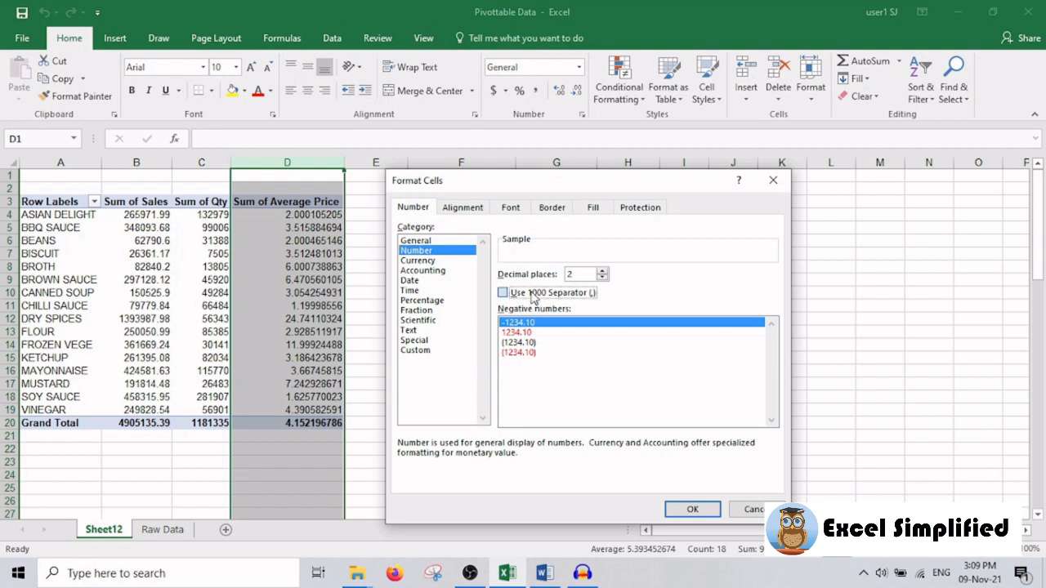
{"action": "left_click", "coordinate": [691, 509]}
{"action": "left_click", "coordinate": [420, 373]}
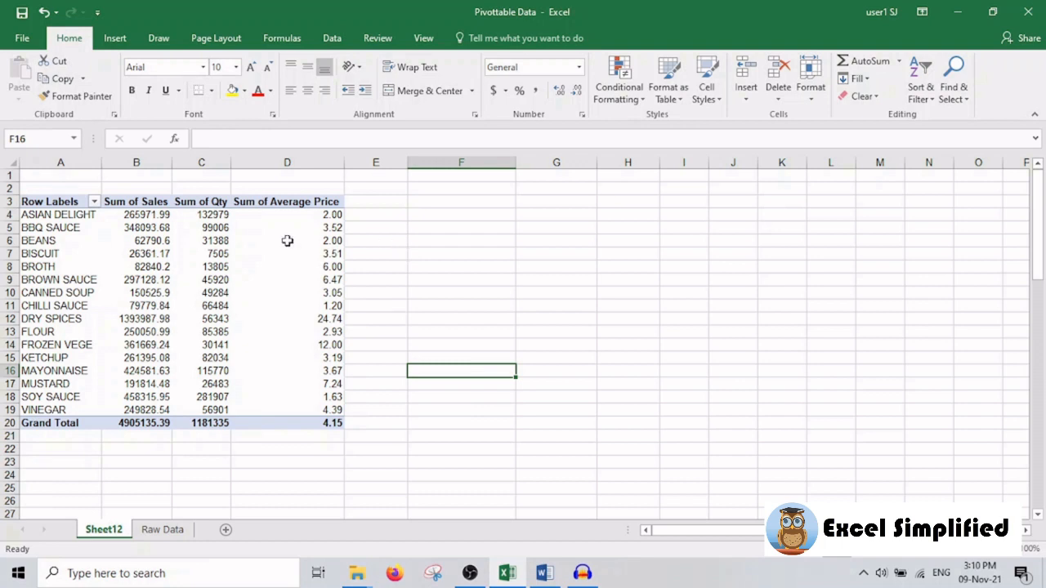
Format the Sum of Sales and Sum of Qty values as Number with a 1000 separator and 0 decimal places.
{"action": "left_click", "coordinate": [129, 215]}
{"action": "left_click_drag", "start_coordinate": [129, 215], "coordinate": [210, 422]}
{"action": "right_click", "coordinate": [175, 377]}
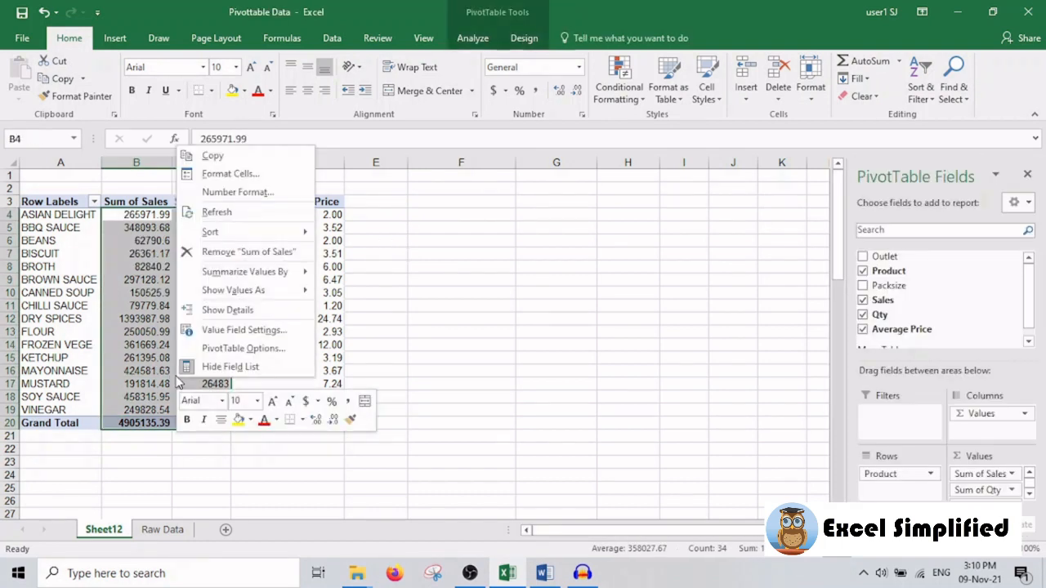
{"action": "left_click", "coordinate": [234, 173]}
{"action": "left_click", "coordinate": [82, 83]}
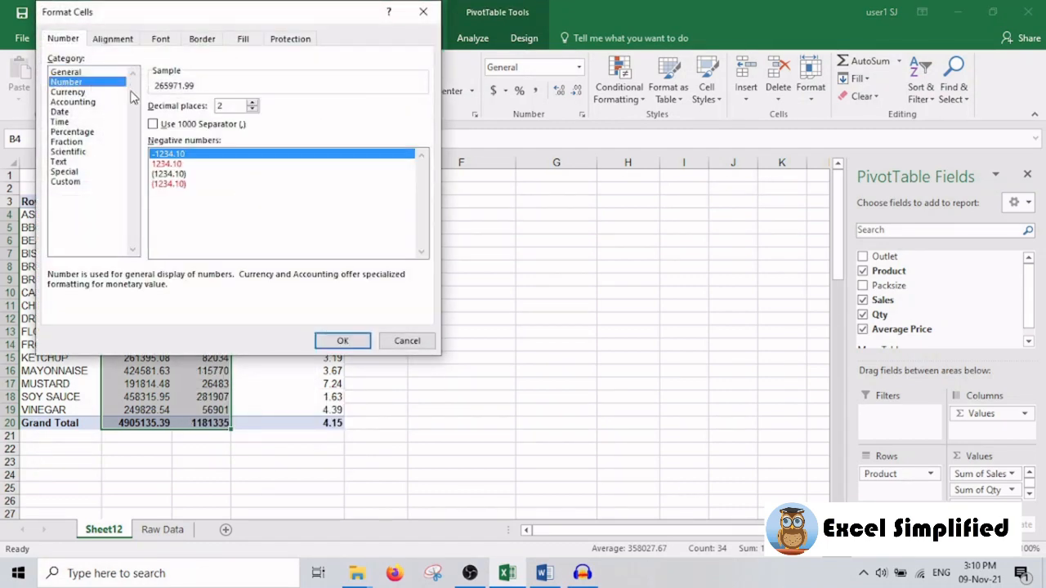
{"action": "left_click", "coordinate": [211, 125]}
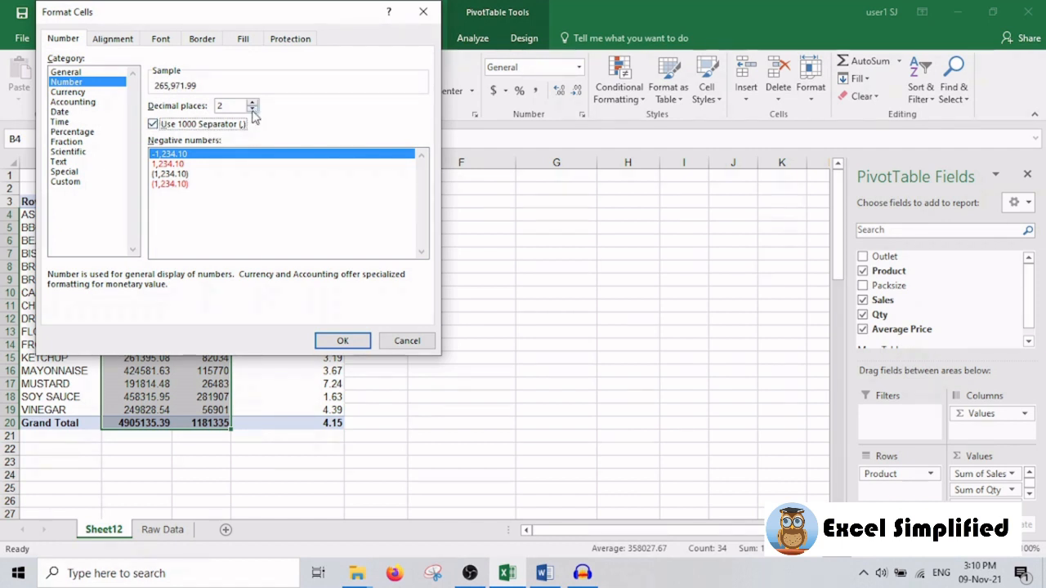
{"action": "left_click", "coordinate": [252, 109]}
{"action": "left_click", "coordinate": [253, 110]}
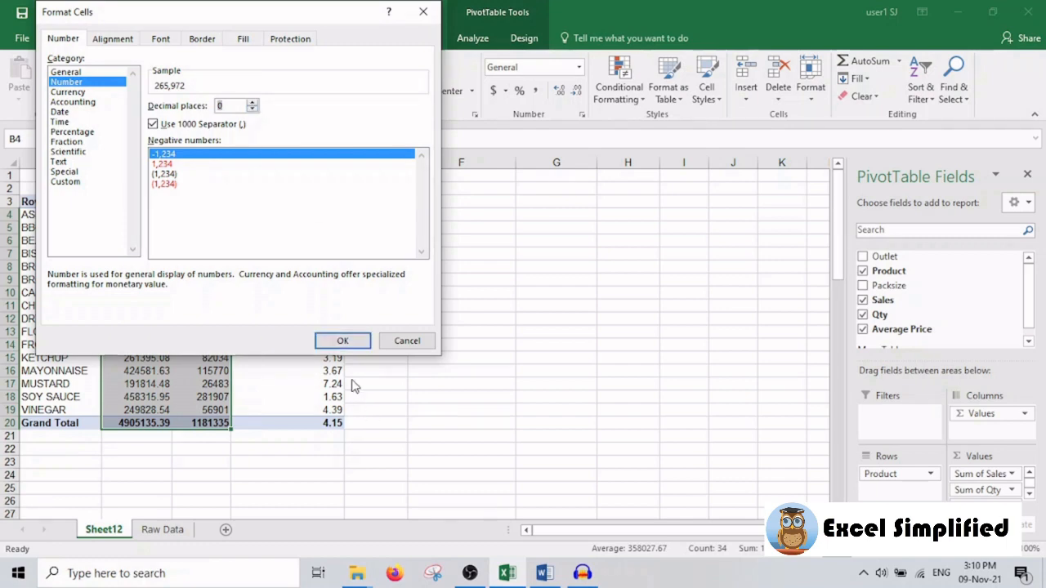
{"action": "left_click", "coordinate": [342, 342]}
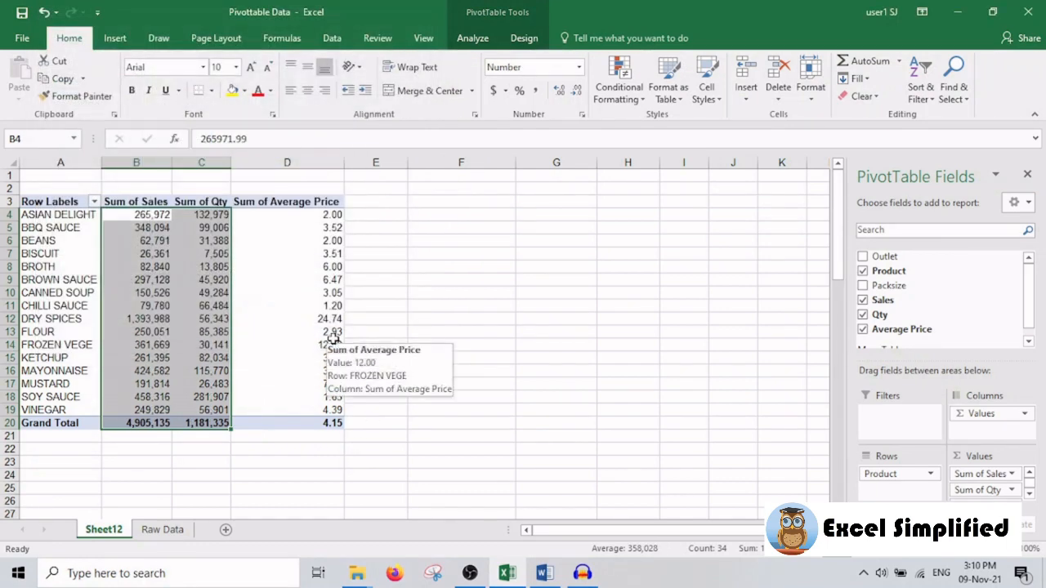
{"action": "left_click", "coordinate": [534, 340]}
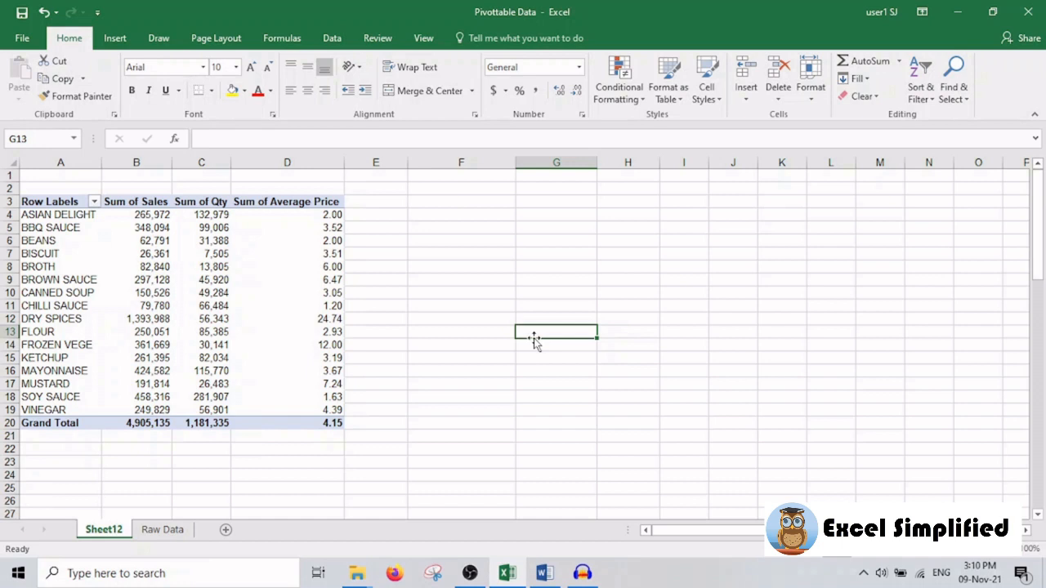
Sort the PivotTable products by Sum of Qty from largest to smallest and review the SOY SAUCE row.
{"action": "right_click", "coordinate": [203, 215]}
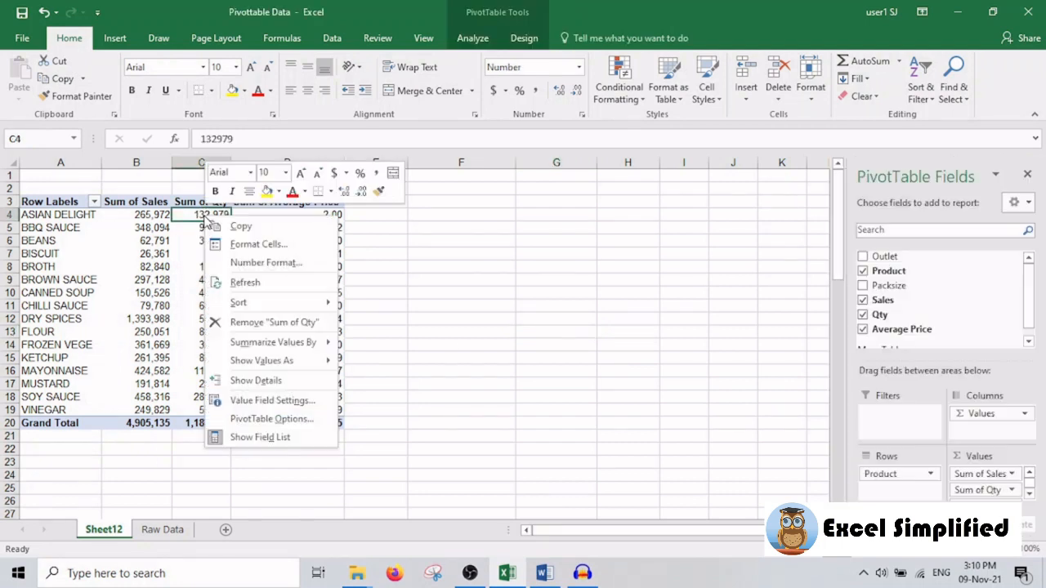
{"action": "mouse_move", "coordinate": [249, 304]}
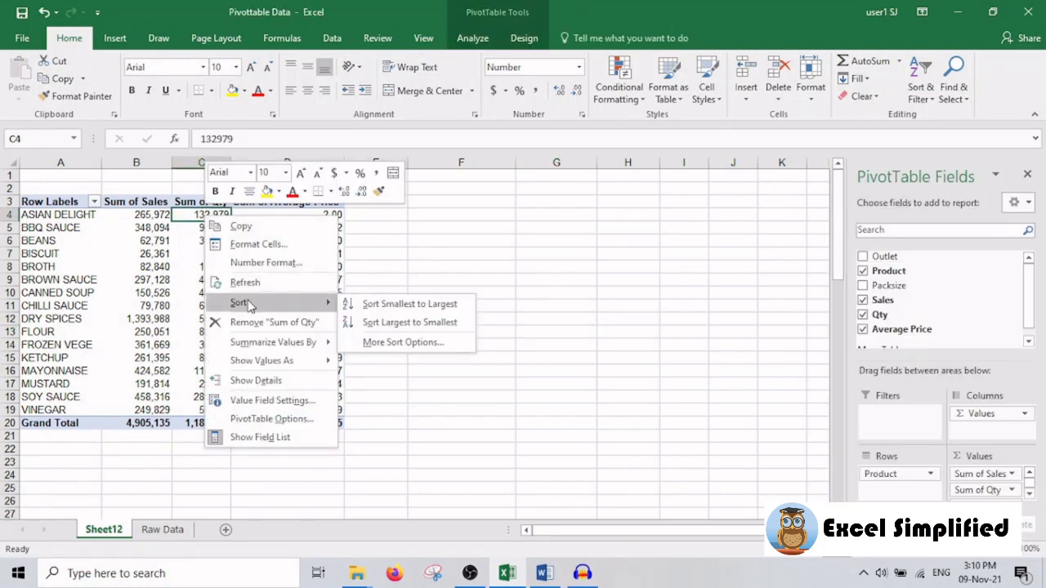
{"action": "left_click", "coordinate": [406, 323]}
{"action": "left_click", "coordinate": [544, 296]}
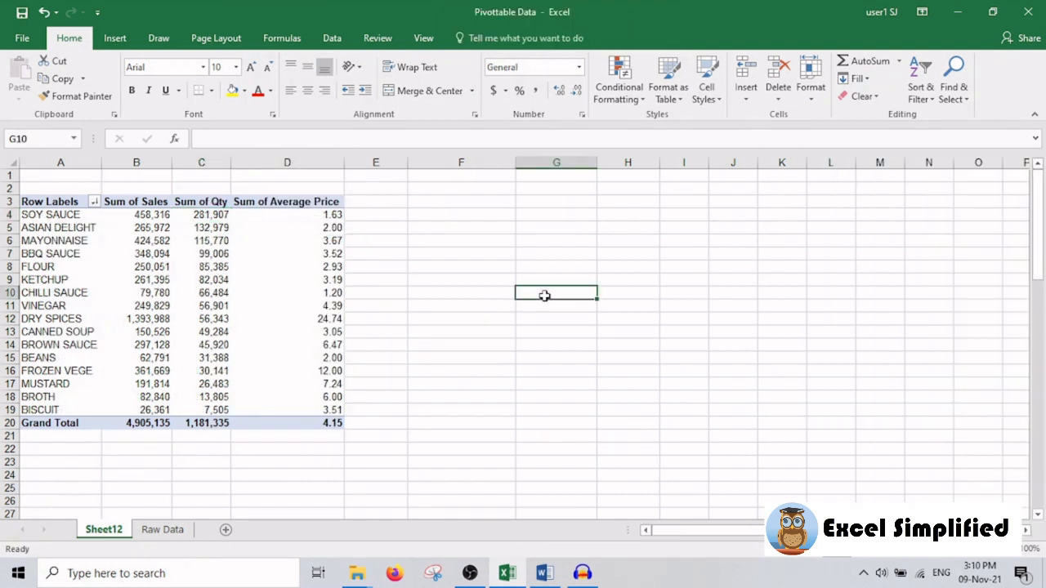
{"action": "left_click", "coordinate": [57, 216]}
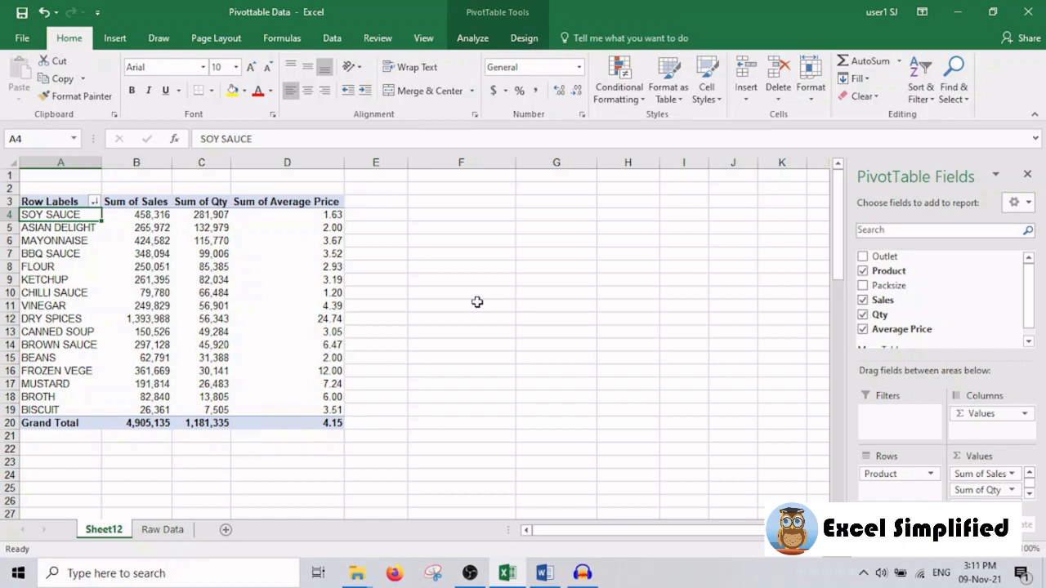
{"action": "key", "text": "Right"}
{"action": "key", "text": "Right"}
{"action": "key", "text": "Right"}
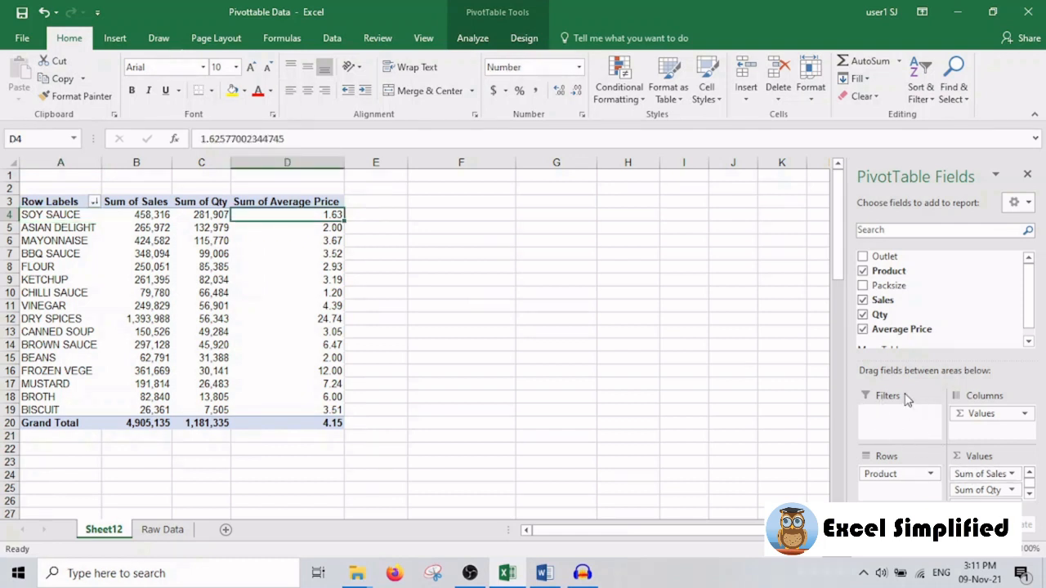
Add Outlet as a PivotTable report filter and filter the data to Sterling Mall.
{"action": "left_click", "coordinate": [201, 421]}
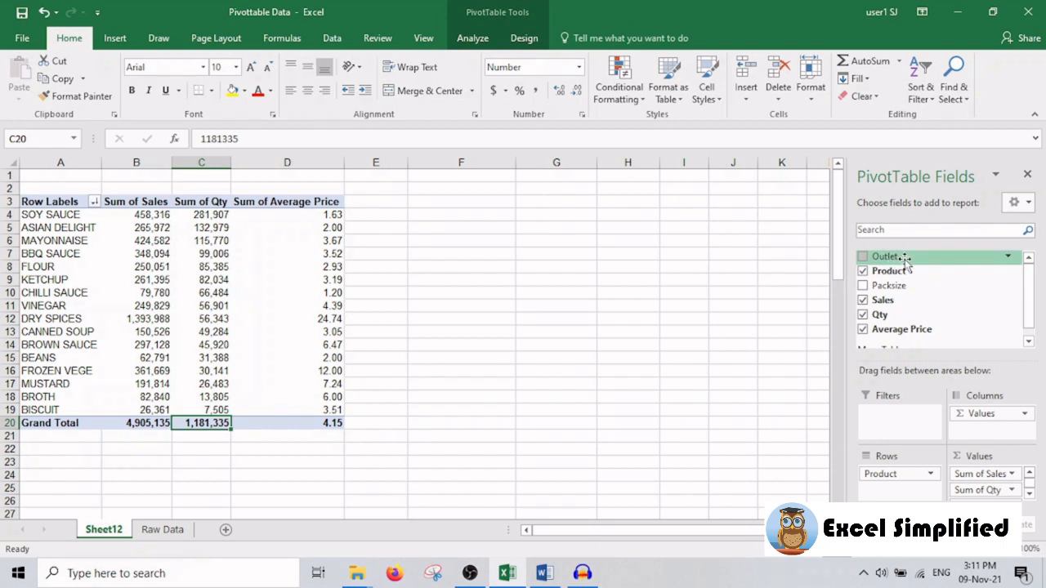
{"action": "left_click_drag", "start_coordinate": [905, 259], "coordinate": [883, 429]}
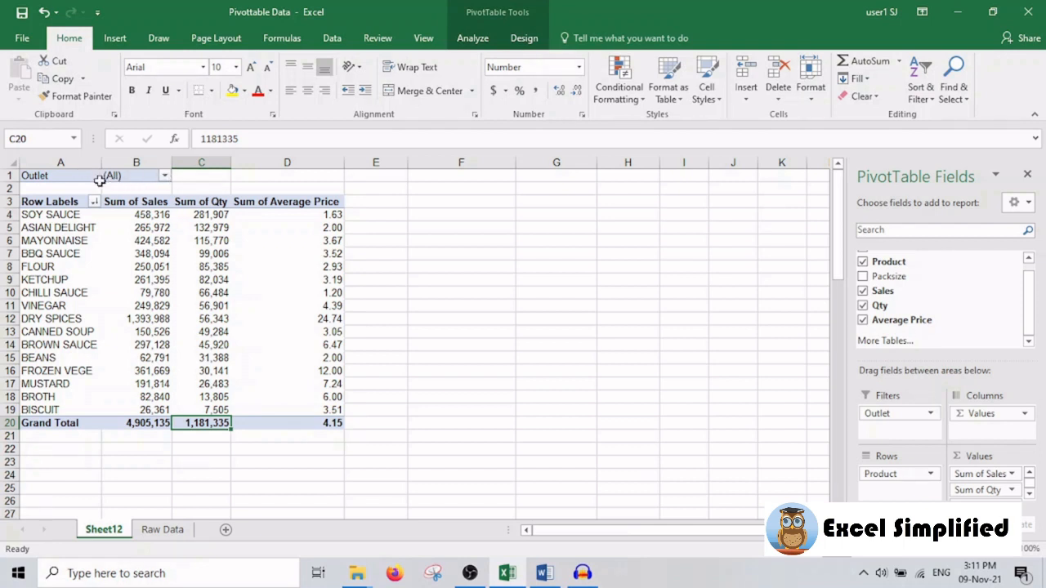
{"action": "left_click", "coordinate": [164, 176]}
{"action": "left_click", "coordinate": [79, 245]}
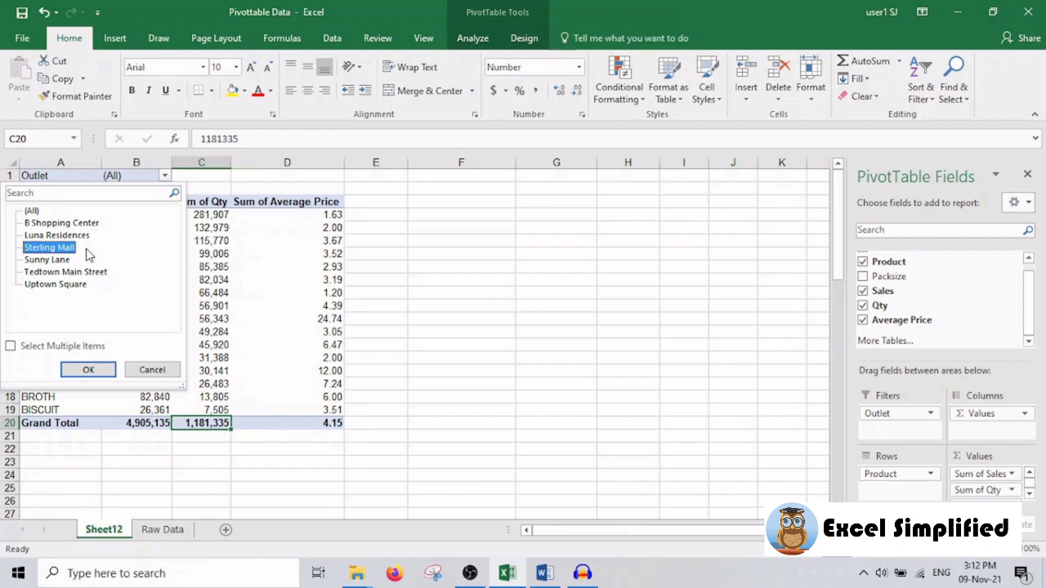
{"action": "left_click", "coordinate": [89, 370]}
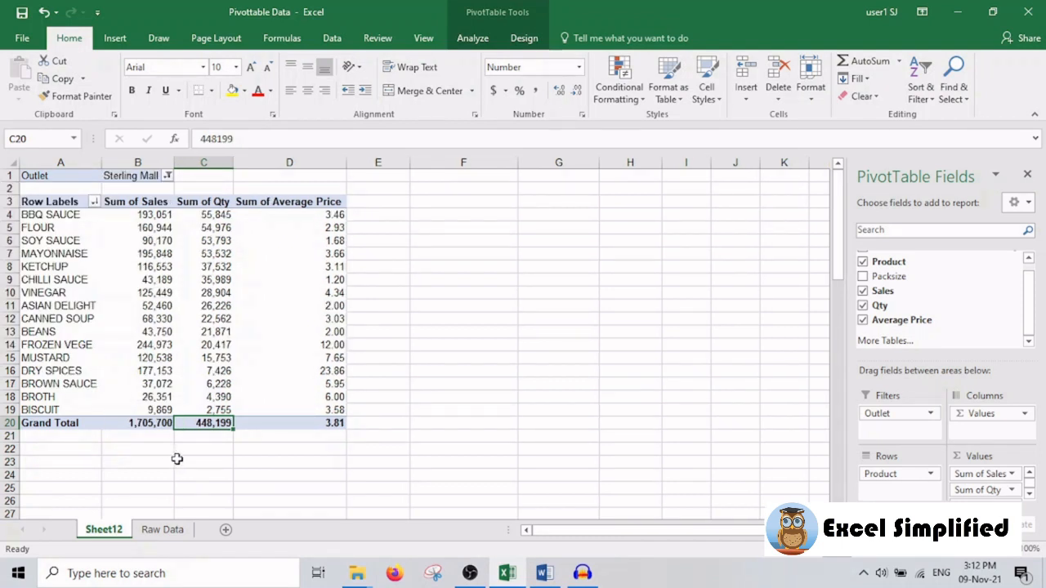
Allow multiple items in the Outlet filter and include Tedtown Main Street and Uptown Square along with Sterling Mall.
{"action": "left_click", "coordinate": [168, 176]}
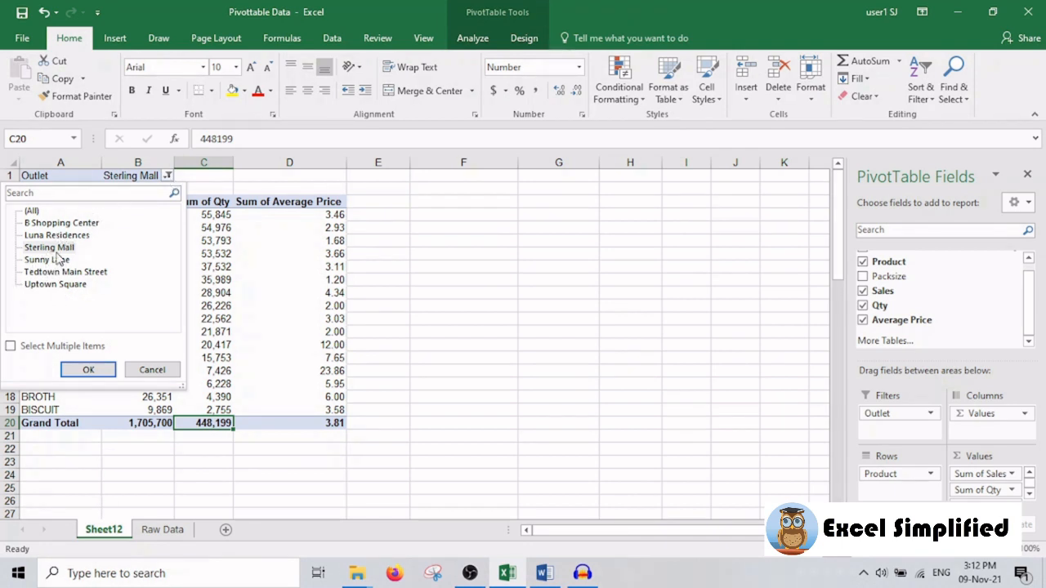
{"action": "left_click", "coordinate": [10, 347]}
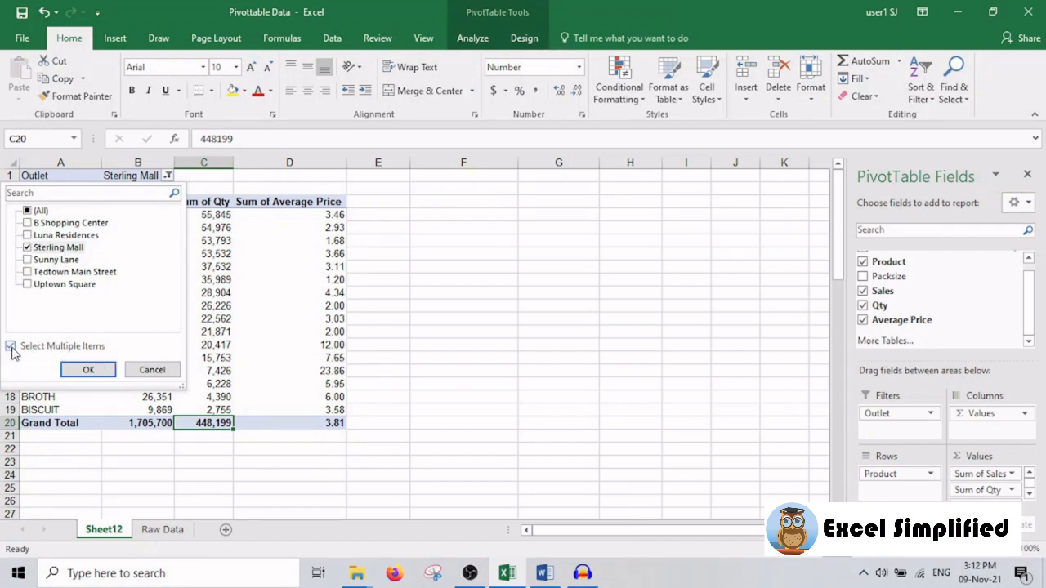
{"action": "left_click", "coordinate": [28, 273]}
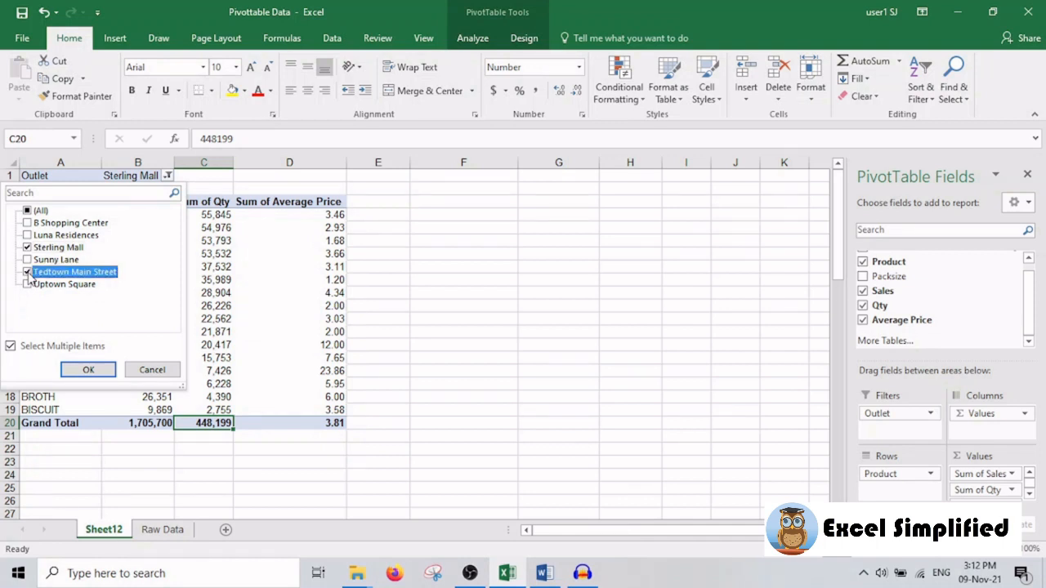
{"action": "left_click", "coordinate": [28, 284]}
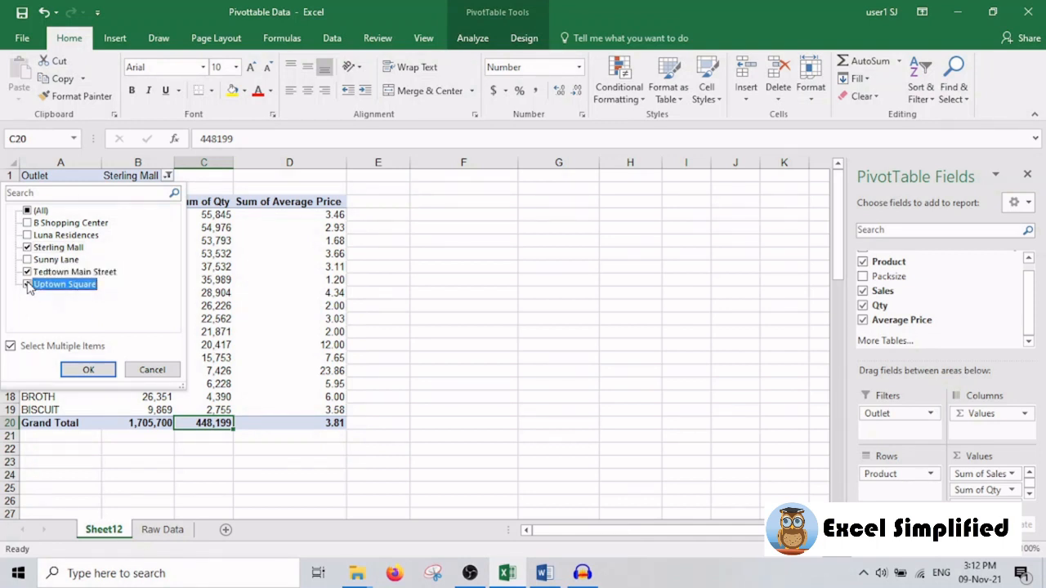
{"action": "left_click", "coordinate": [90, 371]}
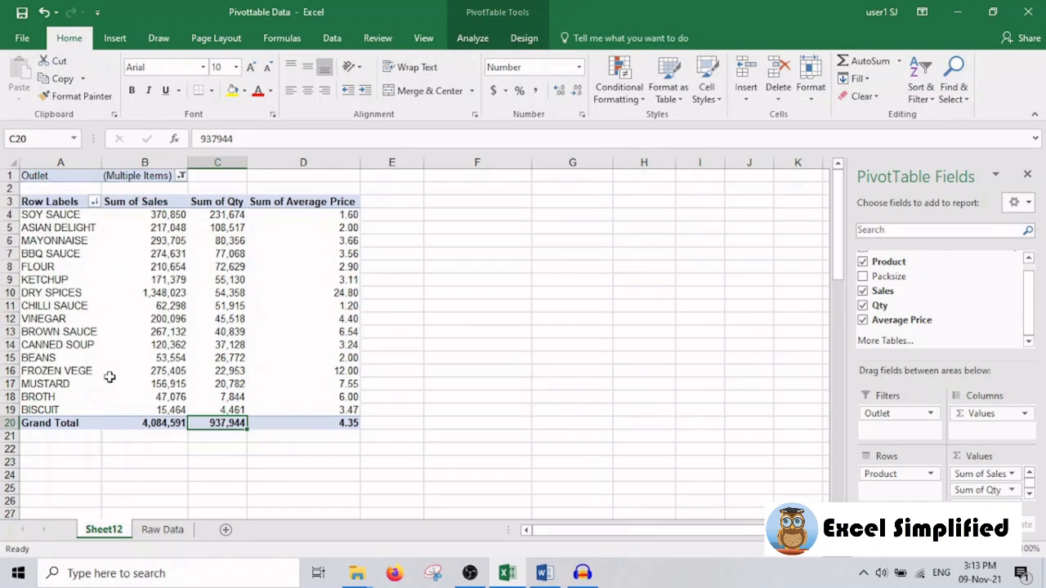
{"action": "left_click", "coordinate": [181, 175]}
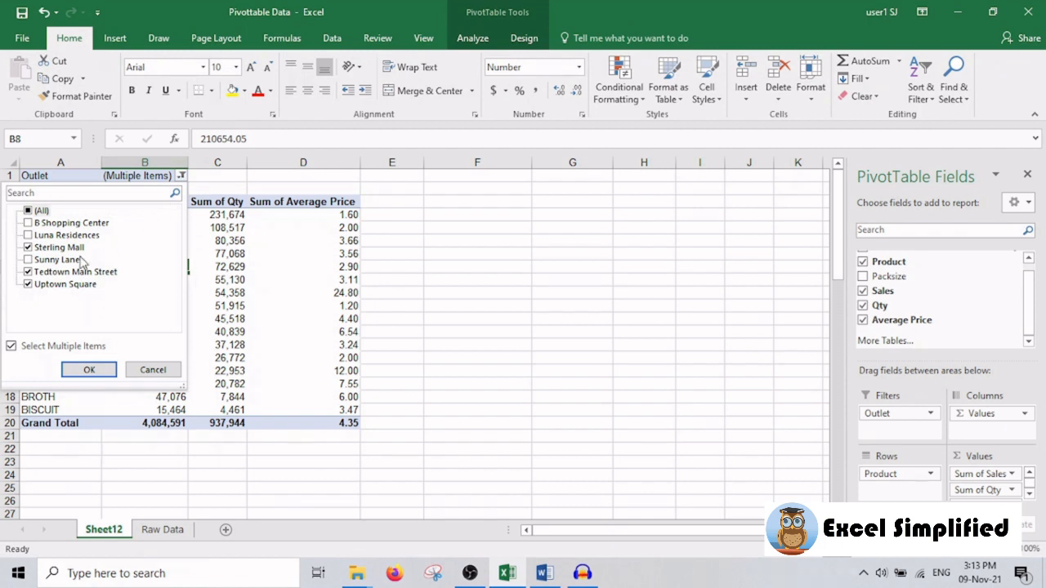
{"action": "left_click", "coordinate": [242, 248]}
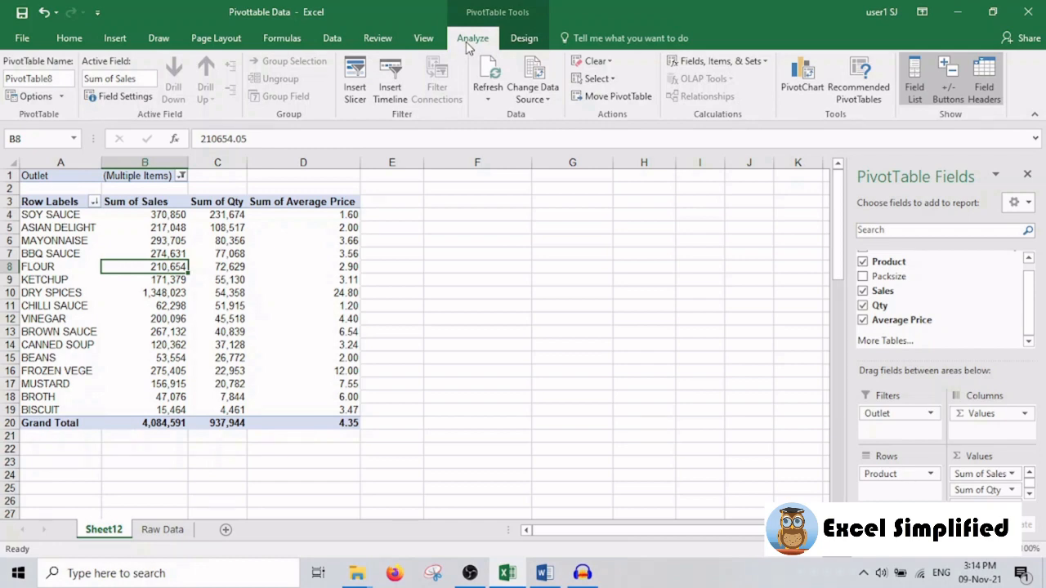
Insert a Clustered Column PivotChart from the PivotTable and place it beside the table, clear of its data.
{"action": "left_click", "coordinate": [798, 83]}
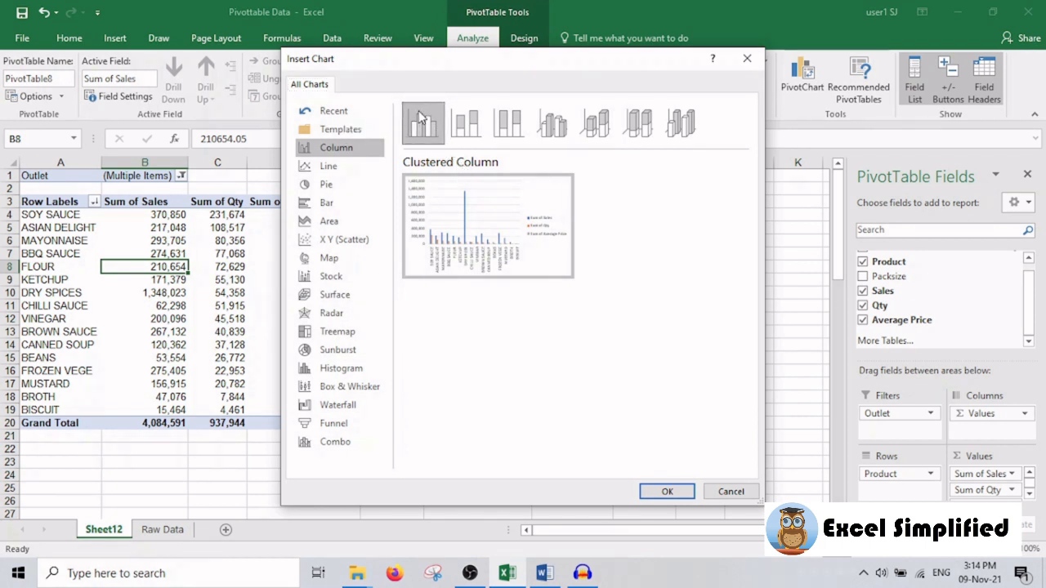
{"action": "left_click", "coordinate": [675, 490]}
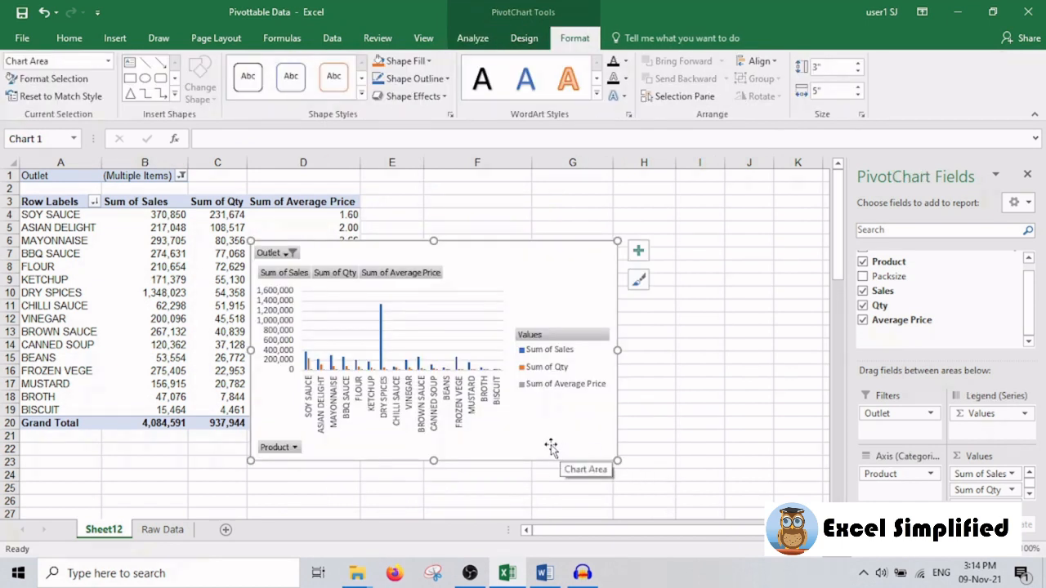
{"action": "left_click_drag", "start_coordinate": [551, 445], "coordinate": [705, 408]}
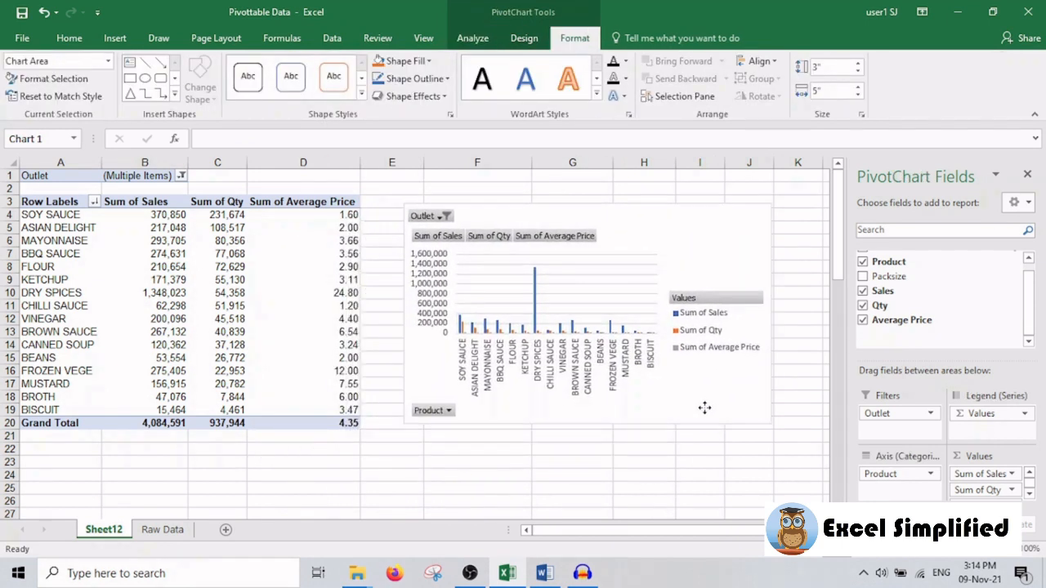
Delete the clustered column PivotChart beside the PivotTable.
{"action": "left_click", "coordinate": [584, 269]}
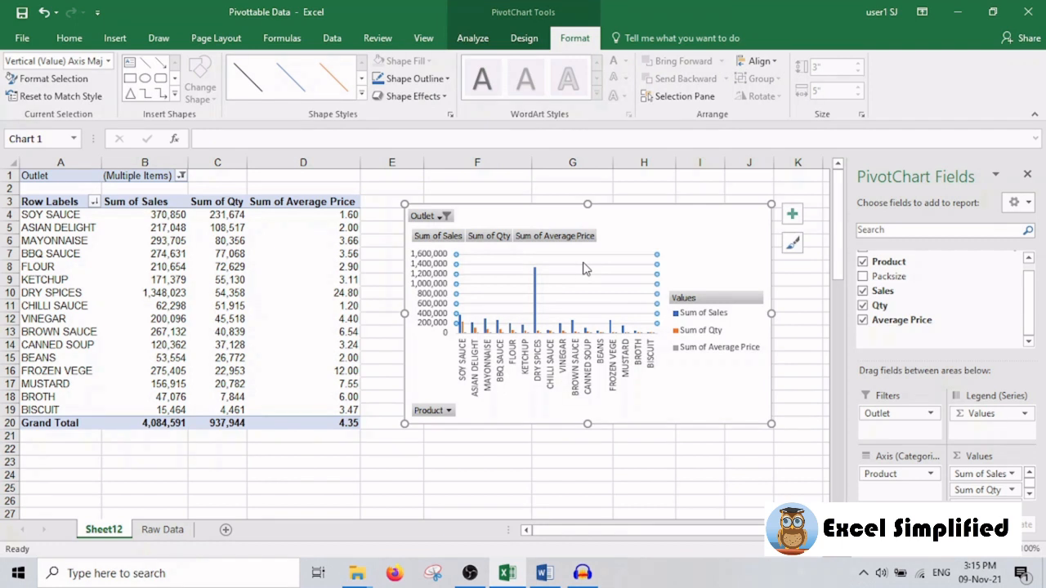
{"action": "left_click", "coordinate": [685, 250]}
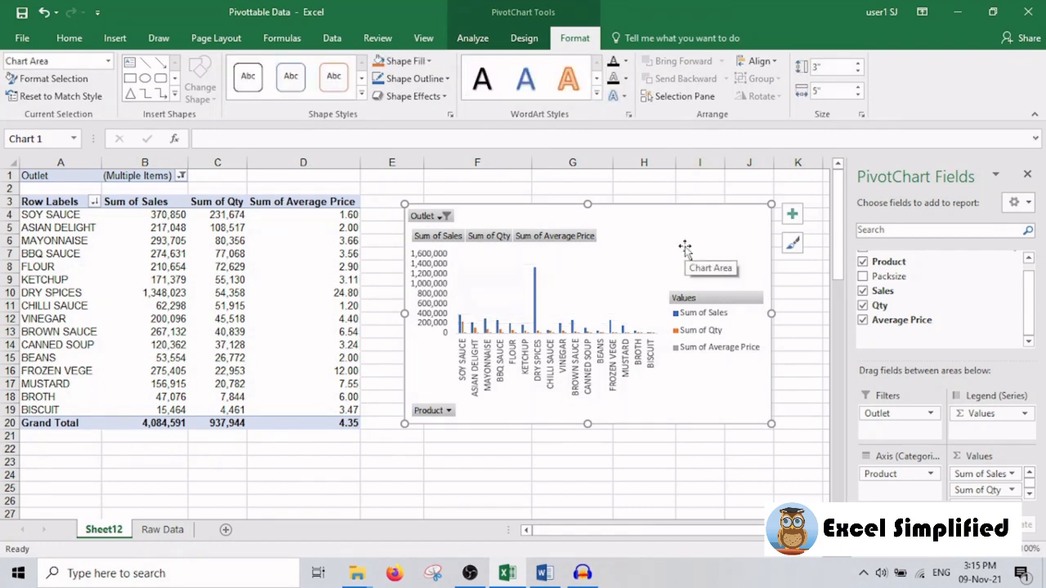
{"action": "key", "text": "Delete"}
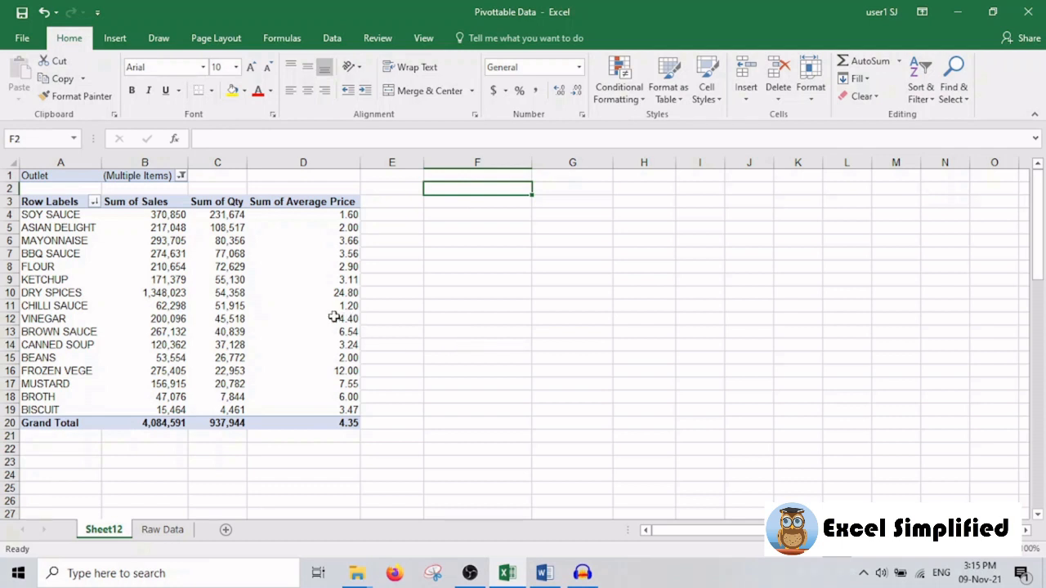
Replace the product name in cell C1407 of the Raw Data sheet with SIGNATURE SAUCE.
{"action": "mouse_move", "coordinate": [287, 331]}
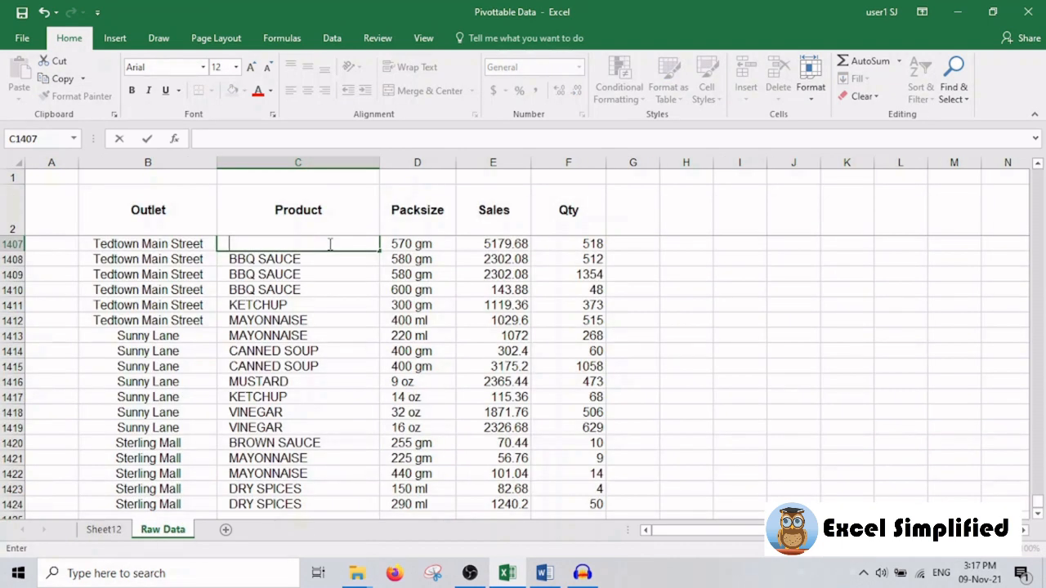
{"action": "type", "text": "SIGNA"}
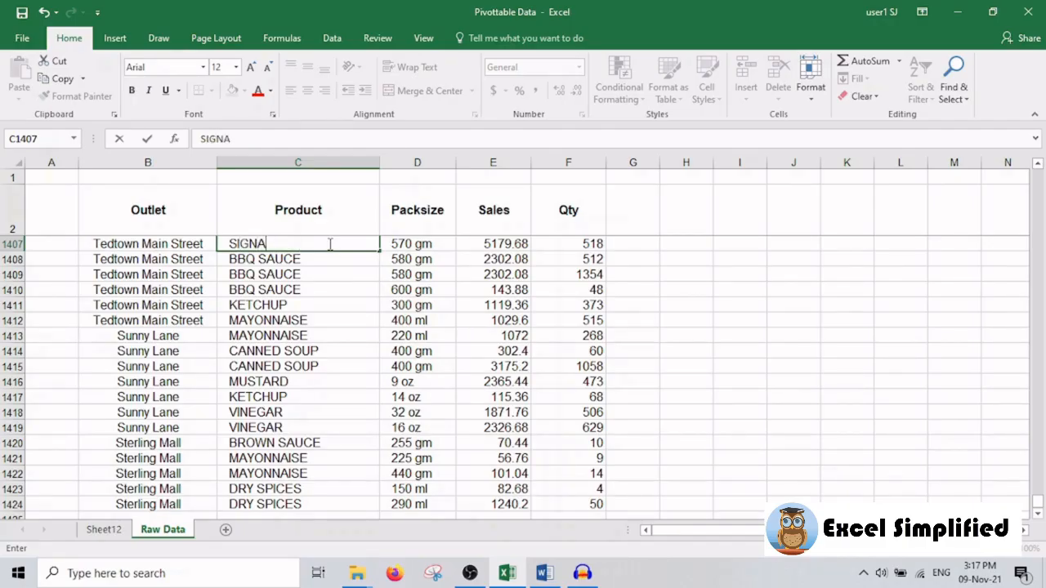
{"action": "type", "text": "TURE SAUCE"}
{"action": "key", "text": "Return"}
Copy SIGNATURE SAUCE from C1407 over the three BBQ SAUCE entries in C1408:C1410.
{"action": "left_click", "coordinate": [328, 243]}
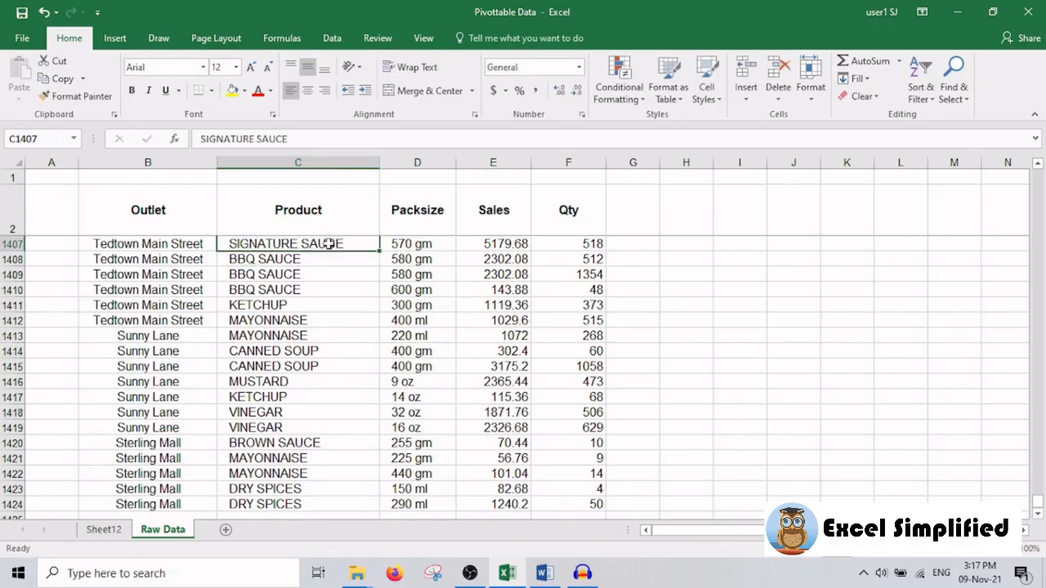
{"action": "key", "text": "ctrl+c"}
{"action": "key", "text": "Down"}
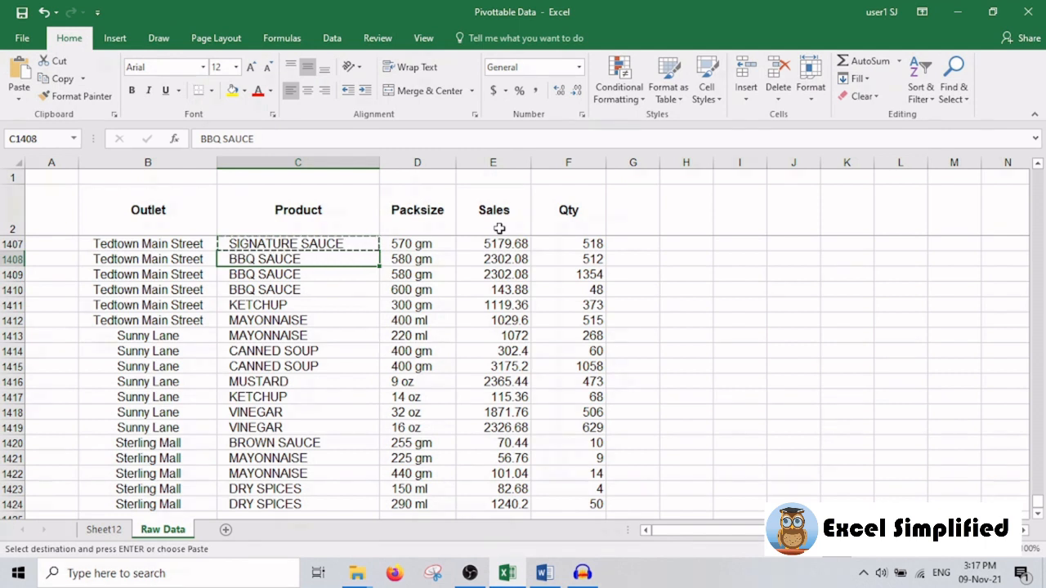
{"action": "key", "text": "shift+Down"}
{"action": "key", "text": "shift+Down"}
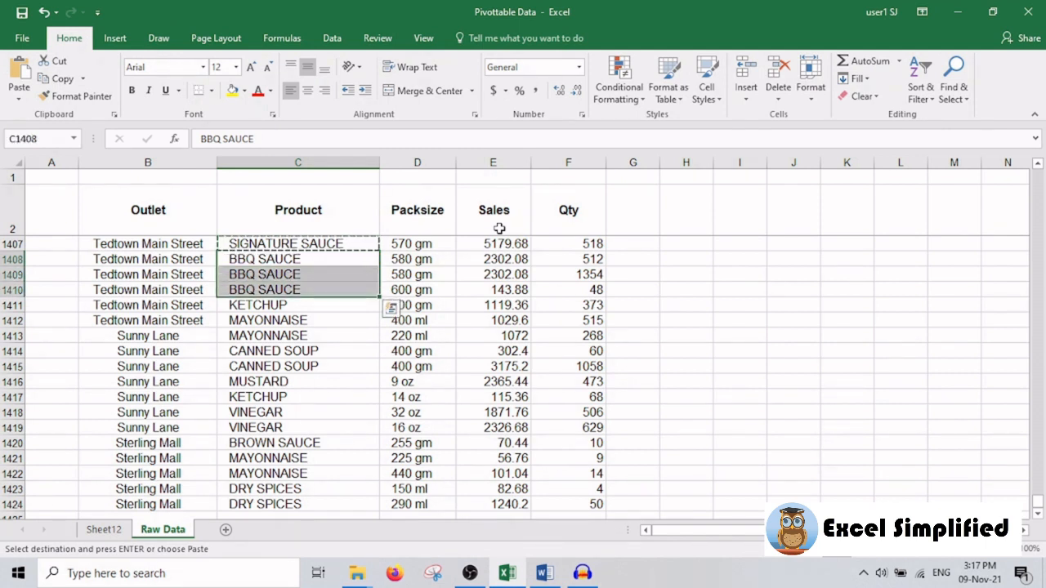
{"action": "key", "text": "ctrl+v"}
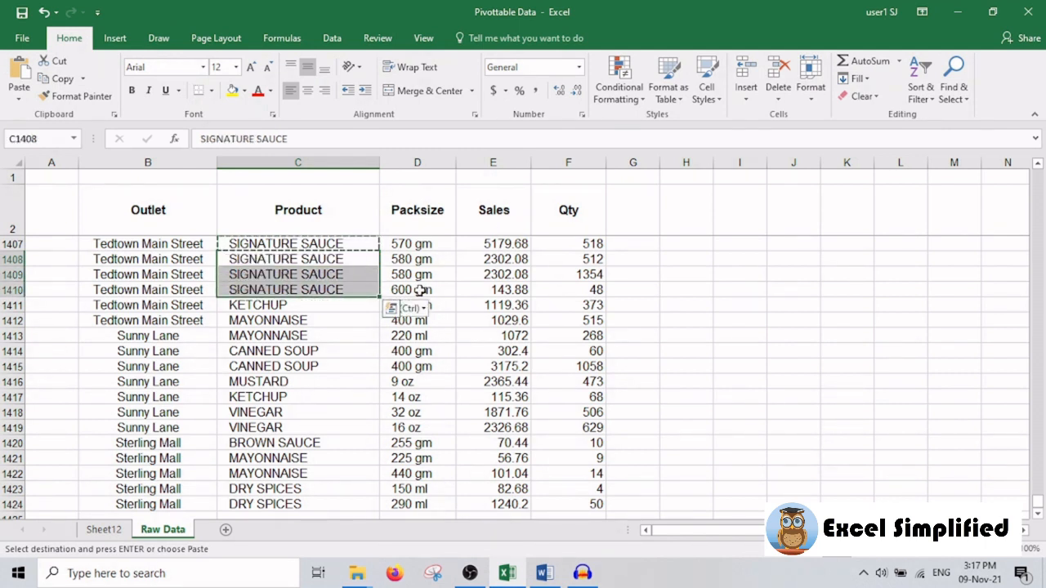
{"action": "left_click", "coordinate": [492, 289]}
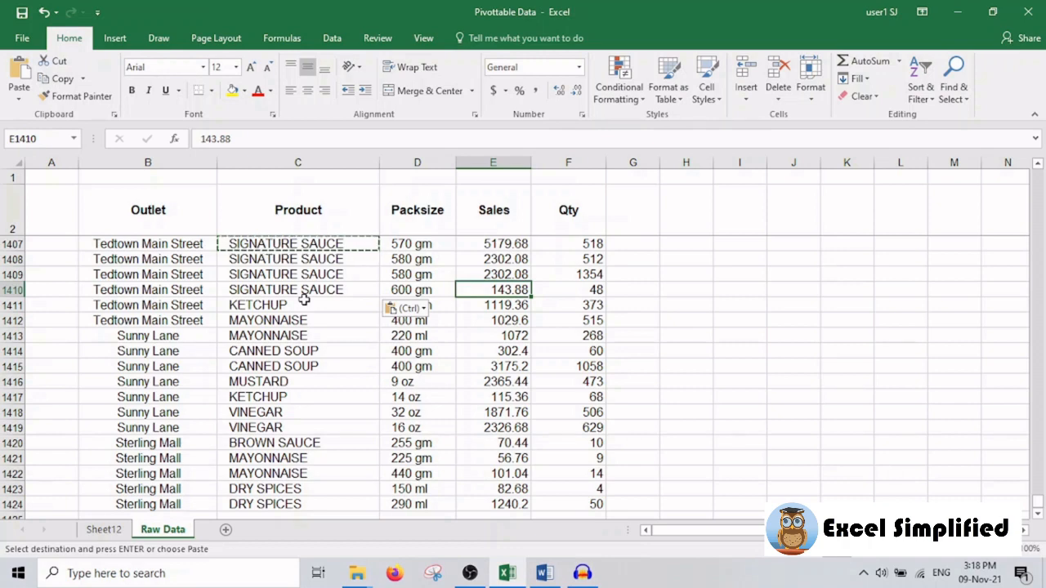
Refresh the PivotTable on Sheet12 with the edited source data and select its SIGNATURE SAUCE row label.
{"action": "left_click", "coordinate": [106, 533]}
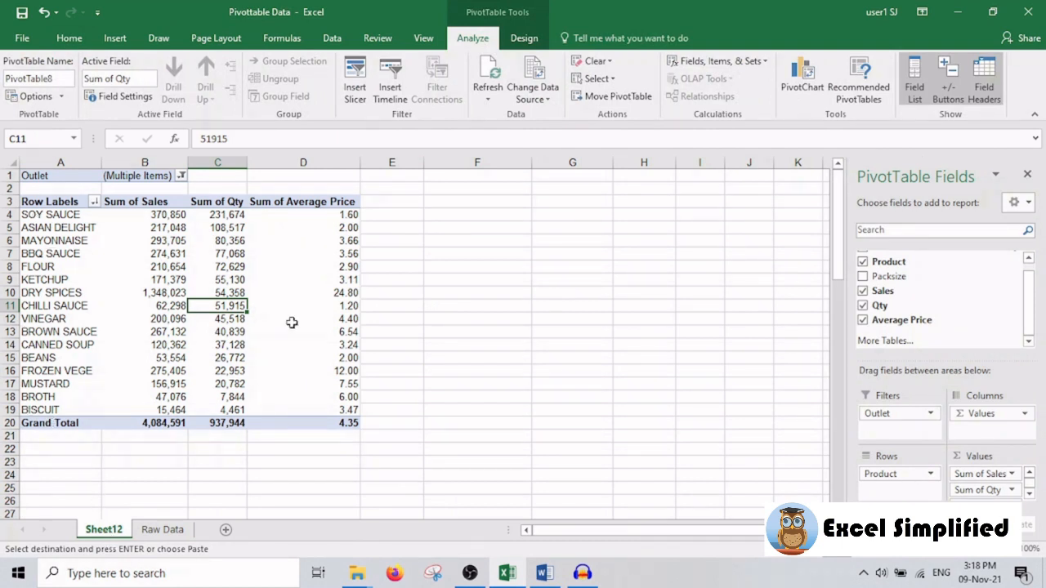
{"action": "left_click", "coordinate": [486, 72]}
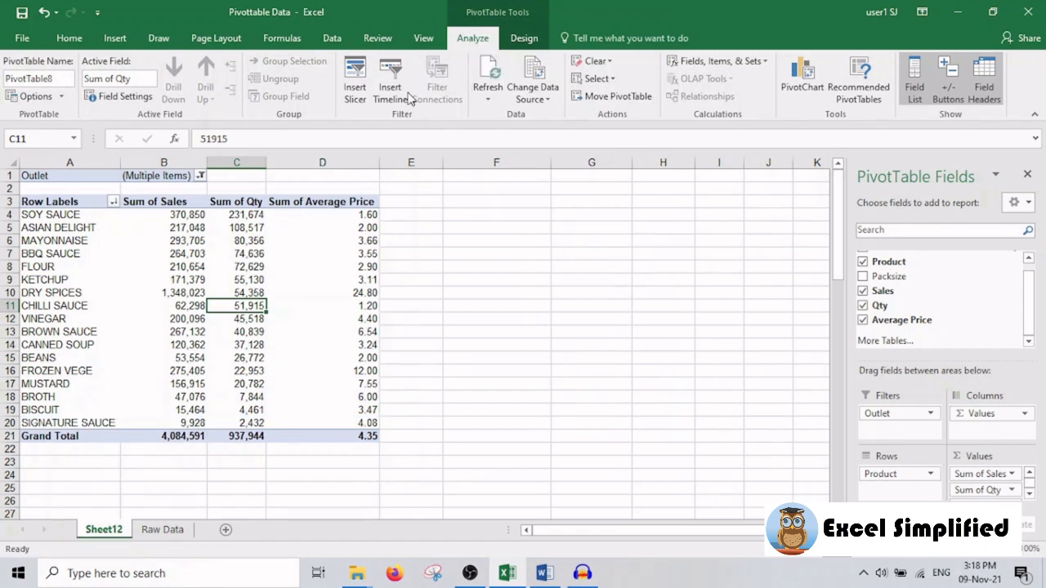
{"action": "left_click", "coordinate": [77, 424]}
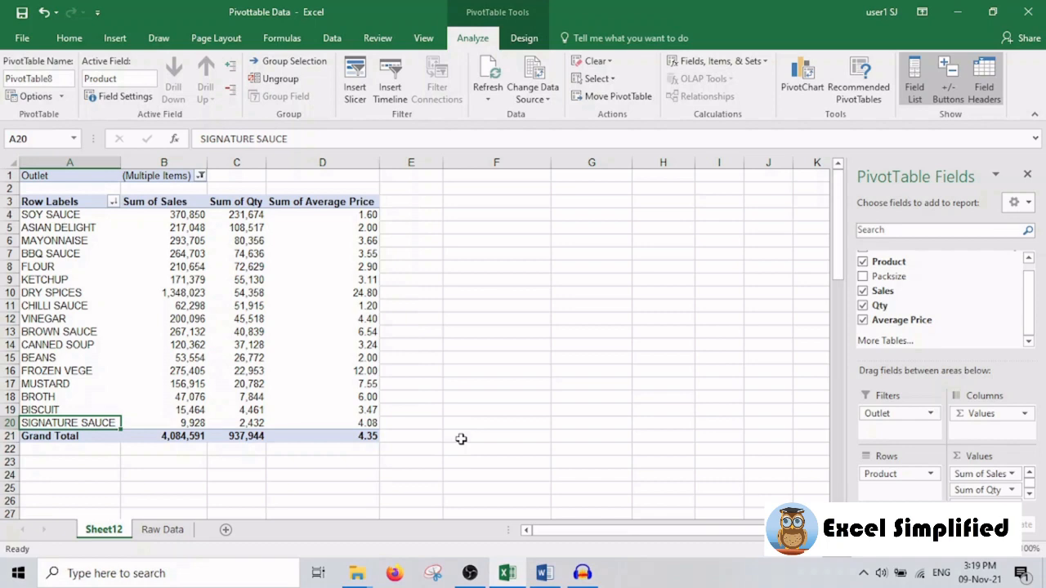
Create a new PivotTable from the Raw Data range B2:F1424 on a new worksheet.
{"action": "left_click", "coordinate": [162, 529]}
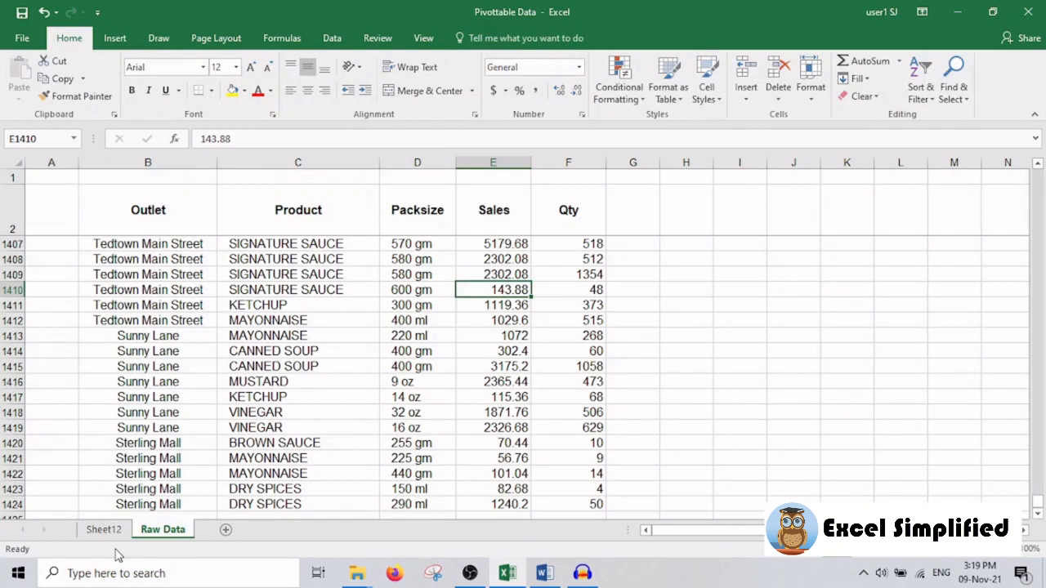
{"action": "left_click", "coordinate": [255, 369]}
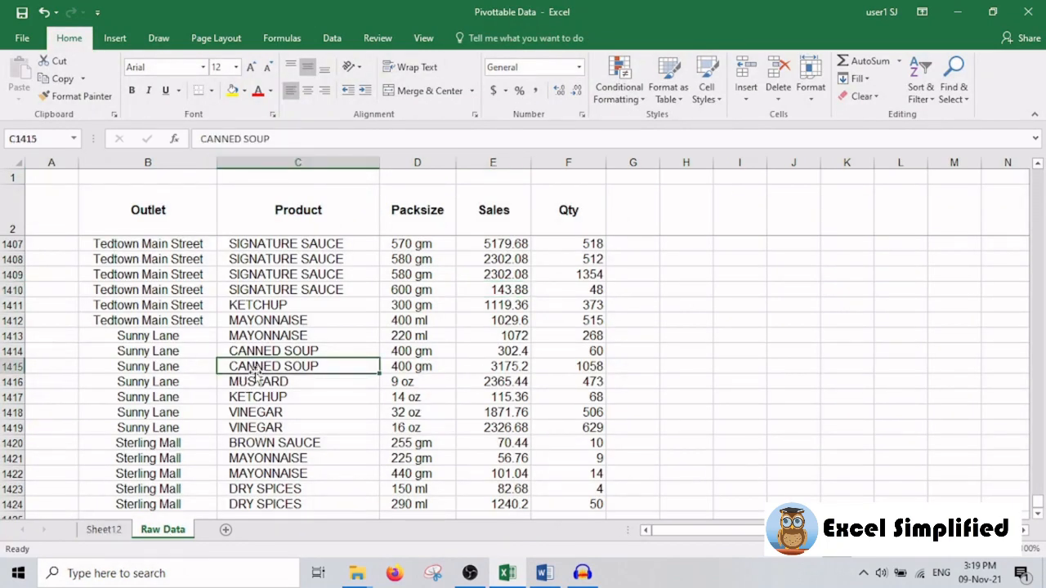
{"action": "left_click", "coordinate": [114, 38]}
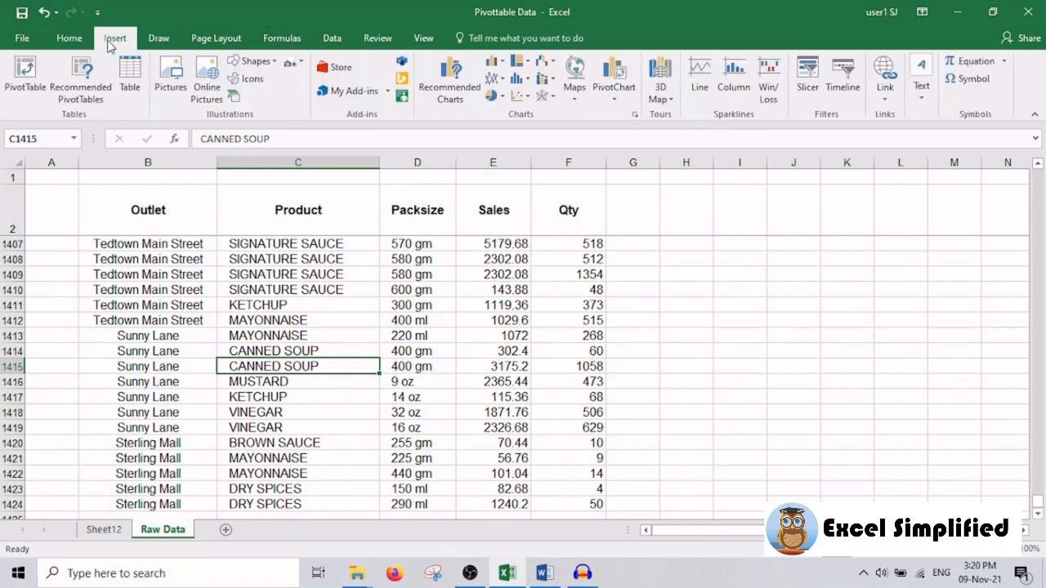
{"action": "left_click", "coordinate": [24, 74]}
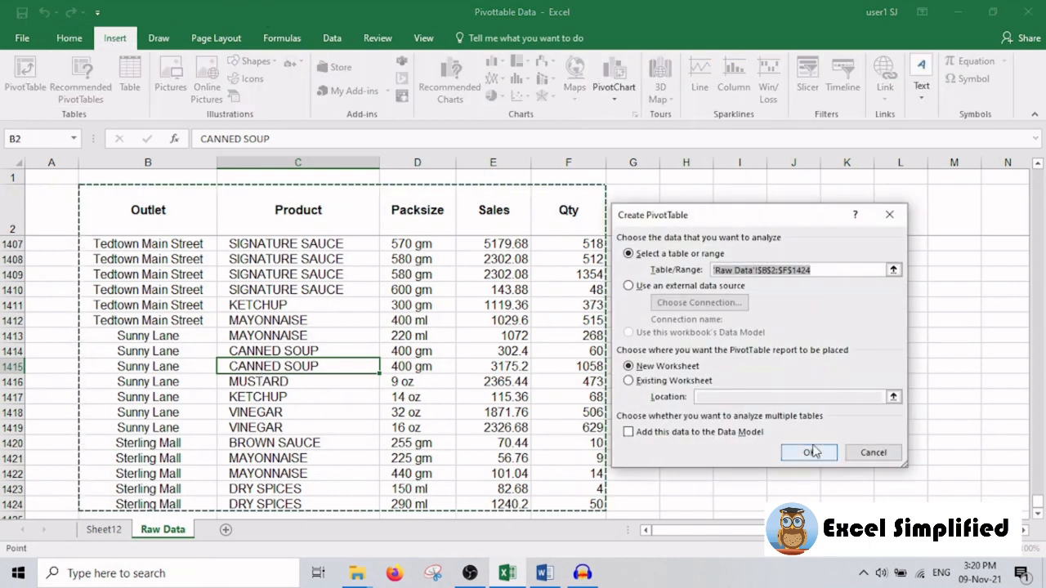
{"action": "left_click", "coordinate": [807, 453]}
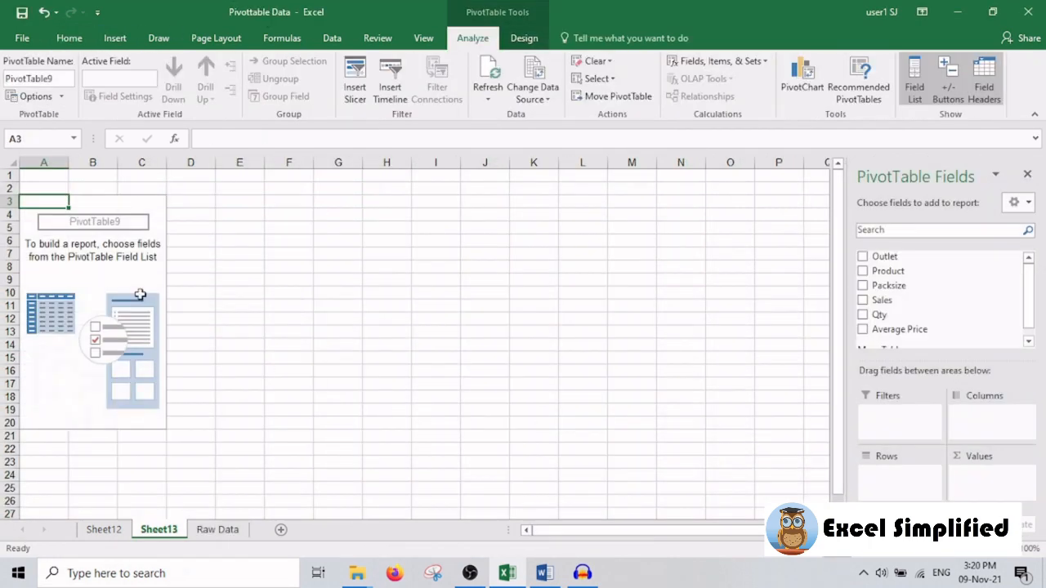
Enable the Classic PivotTable layout in the new PivotTable's display options.
{"action": "right_click", "coordinate": [110, 279]}
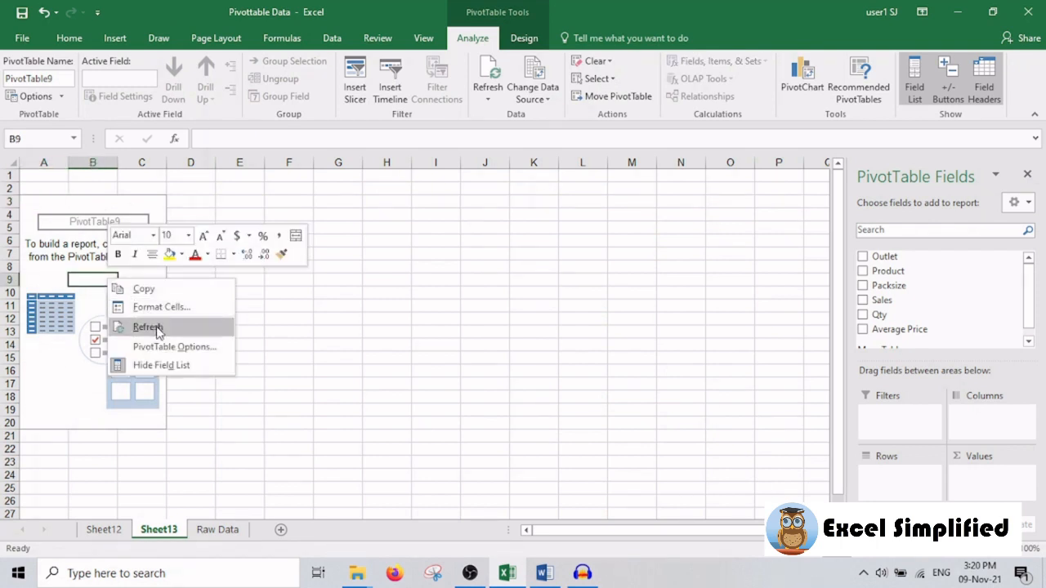
{"action": "left_click", "coordinate": [162, 353]}
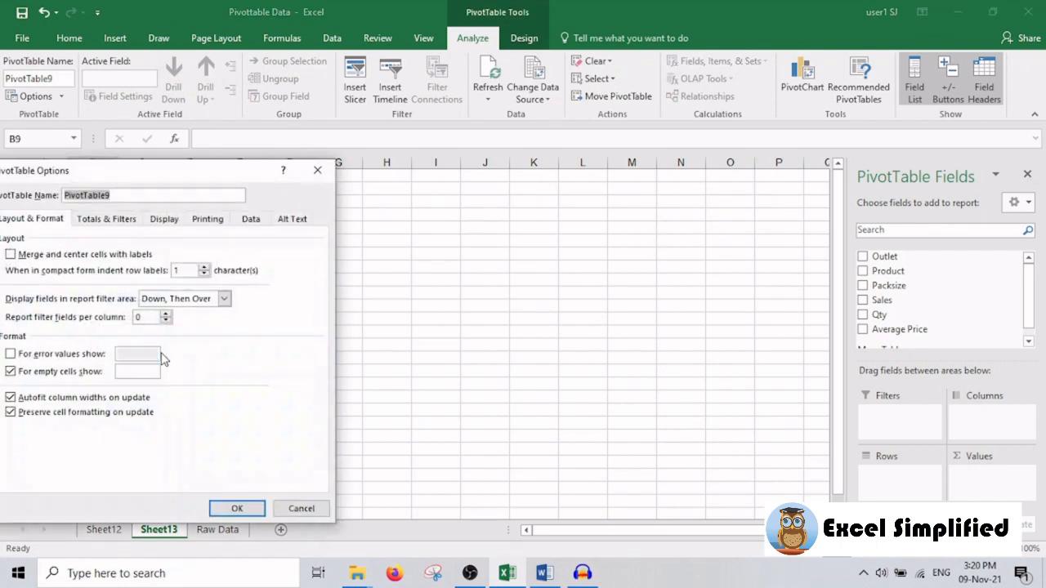
{"action": "left_click_drag", "start_coordinate": [229, 170], "coordinate": [497, 158]}
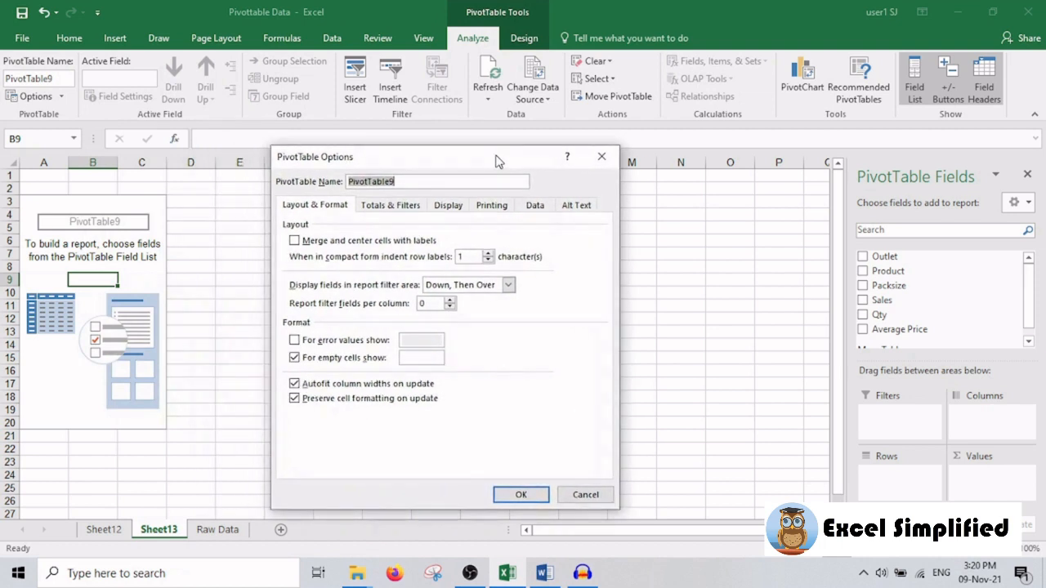
{"action": "left_click", "coordinate": [434, 209]}
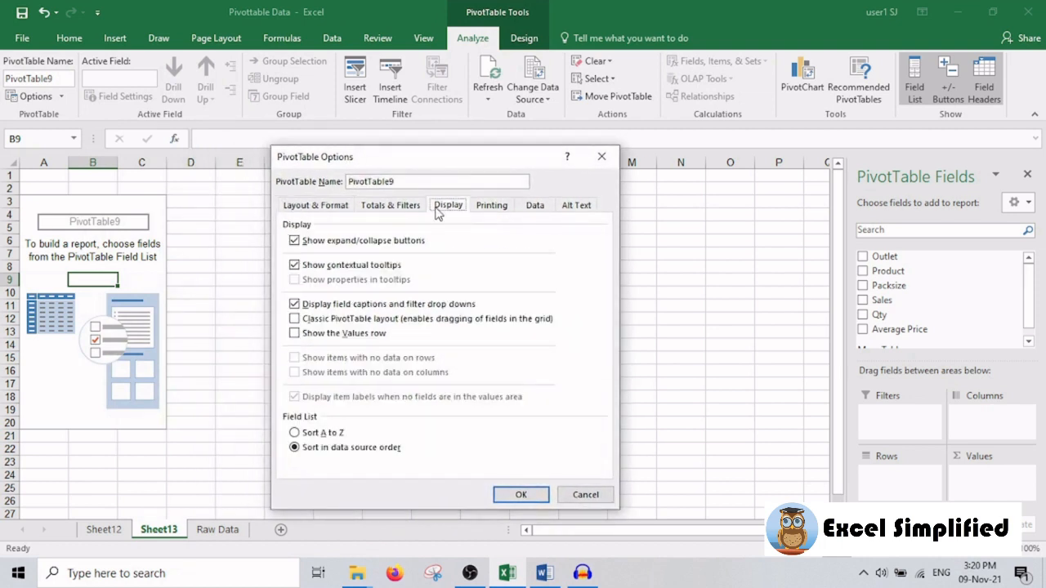
{"action": "left_click", "coordinate": [296, 321]}
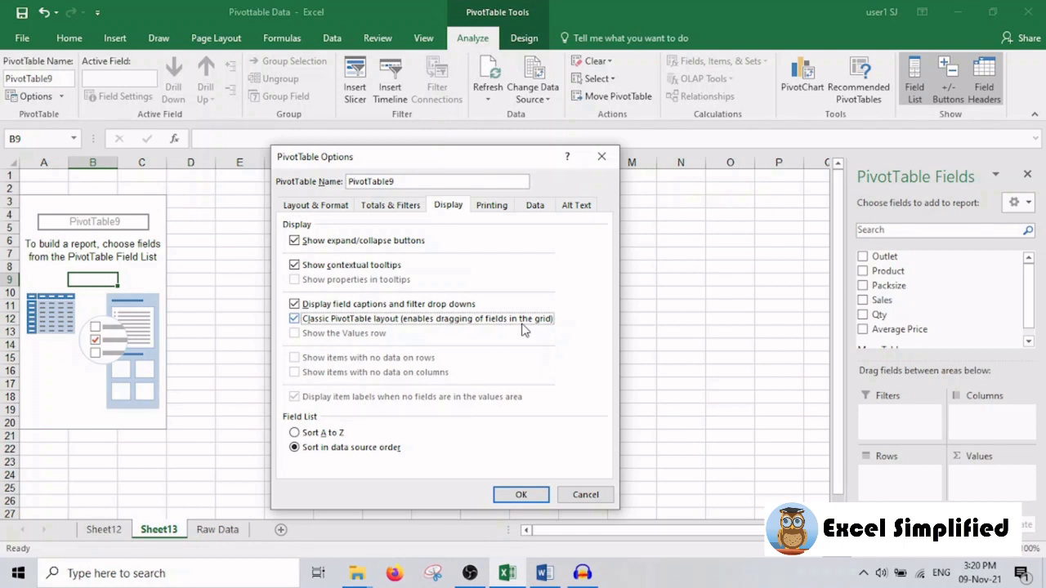
{"action": "left_click", "coordinate": [521, 494]}
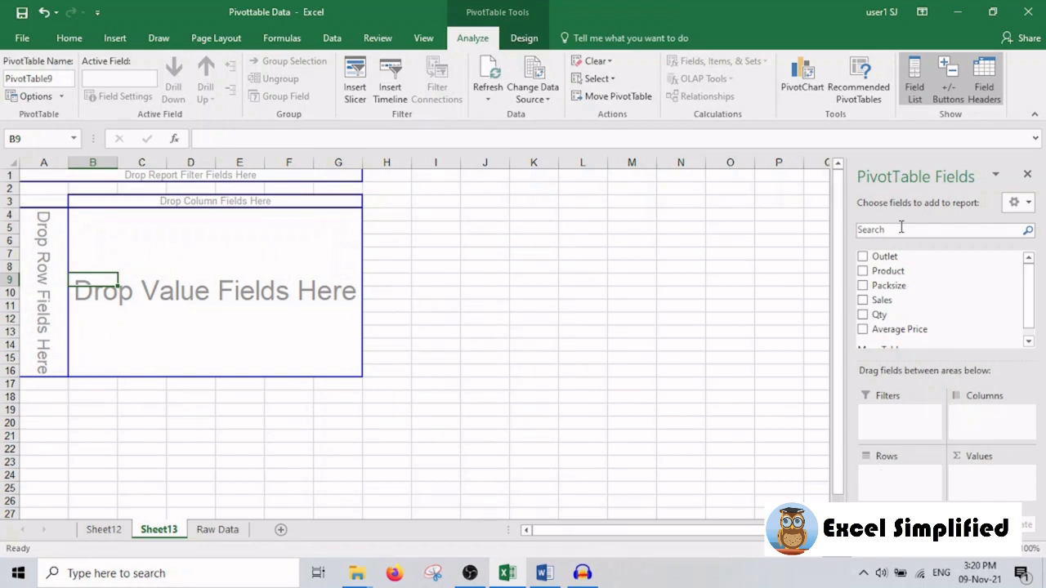
Lay out the PivotTable grid with Product and Packsize as rows, Sales as values and Outlet as columns.
{"action": "left_click_drag", "start_coordinate": [894, 278], "coordinate": [26, 267]}
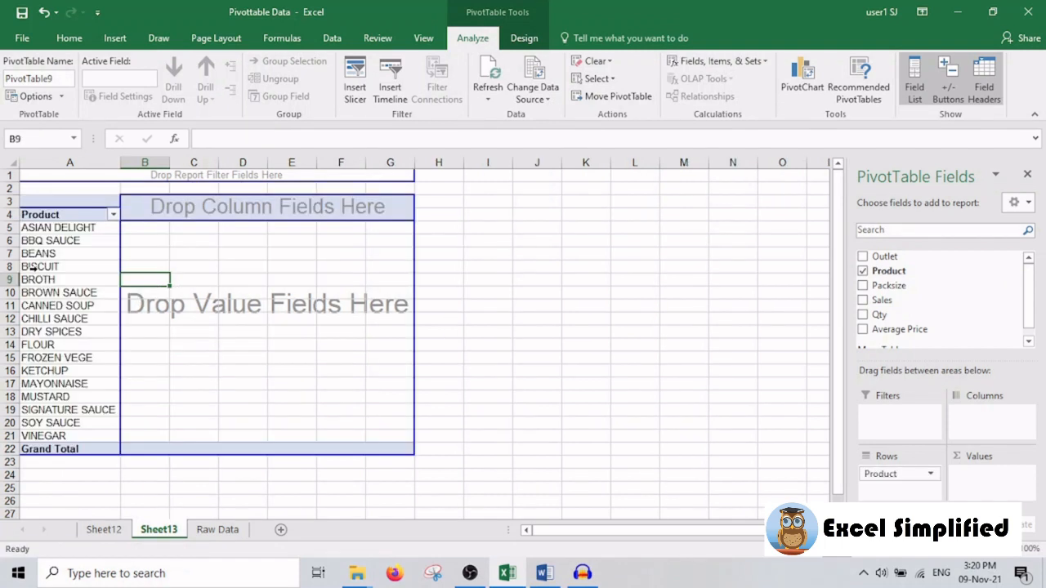
{"action": "left_click_drag", "start_coordinate": [940, 286], "coordinate": [107, 243]}
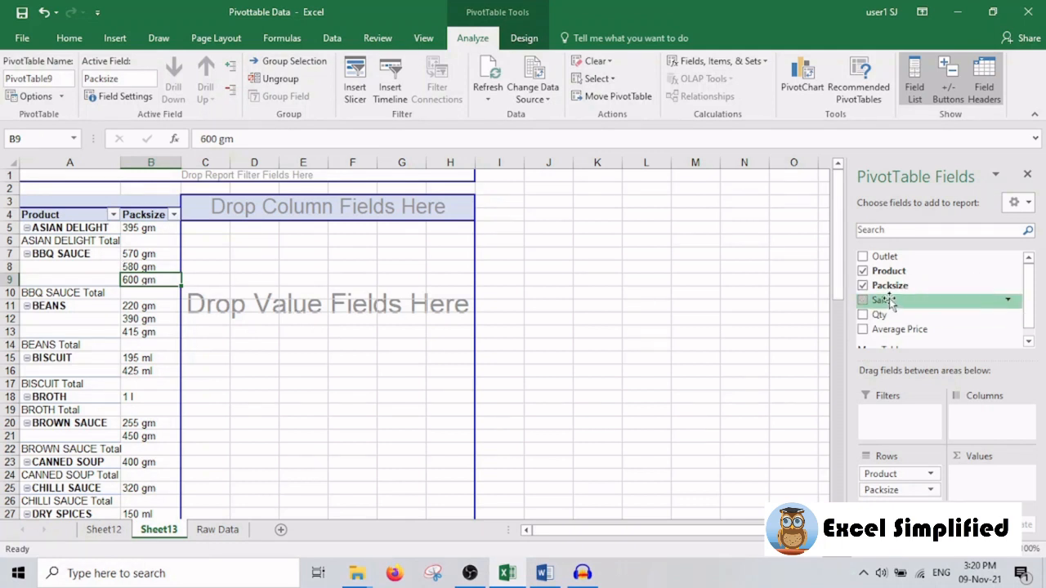
{"action": "left_click_drag", "start_coordinate": [884, 306], "coordinate": [308, 323]}
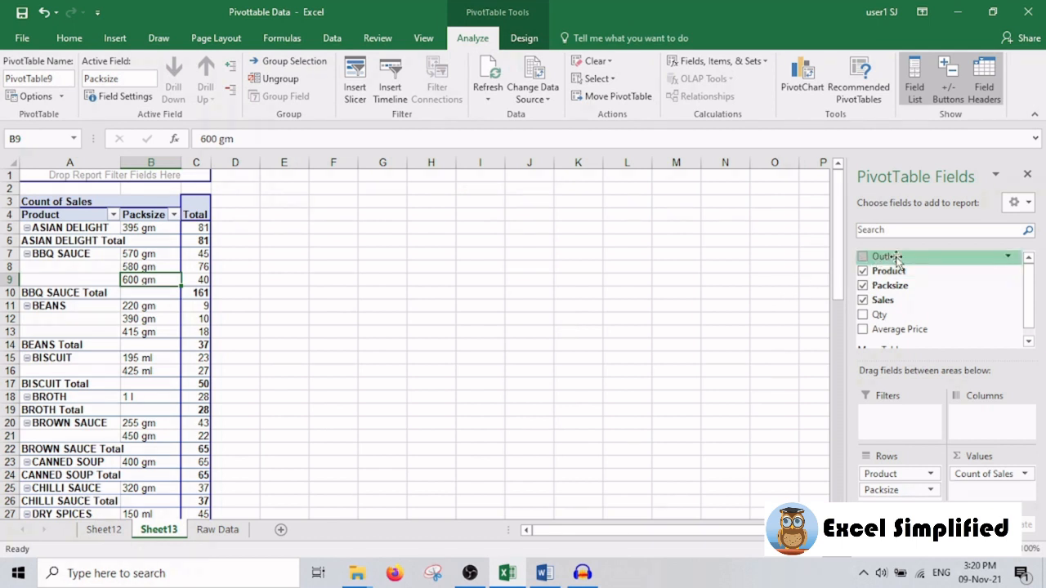
{"action": "left_click_drag", "start_coordinate": [889, 259], "coordinate": [200, 217]}
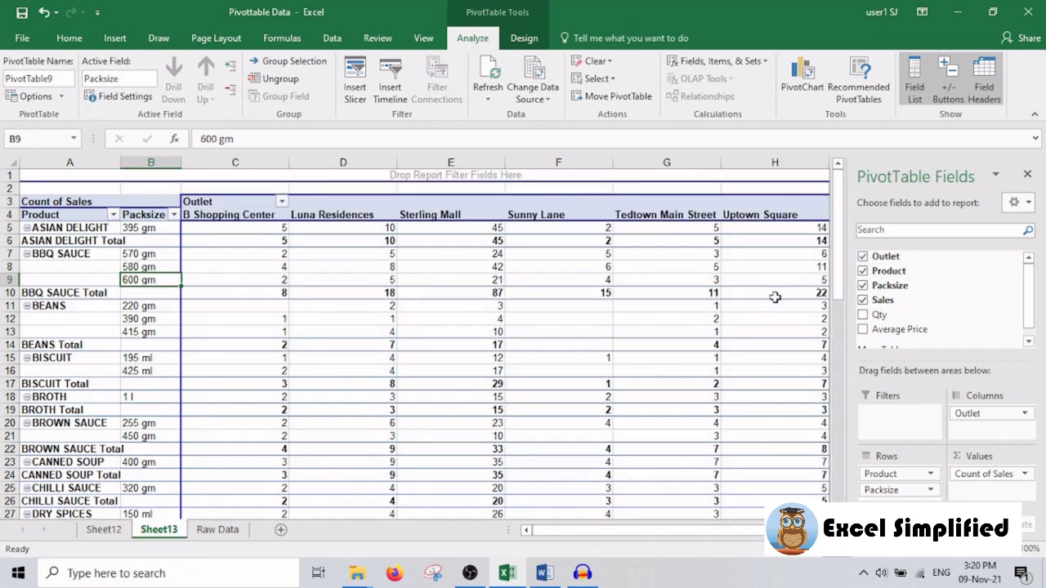
Change the Sales value field to be summarized by Sum.
{"action": "right_click", "coordinate": [265, 228]}
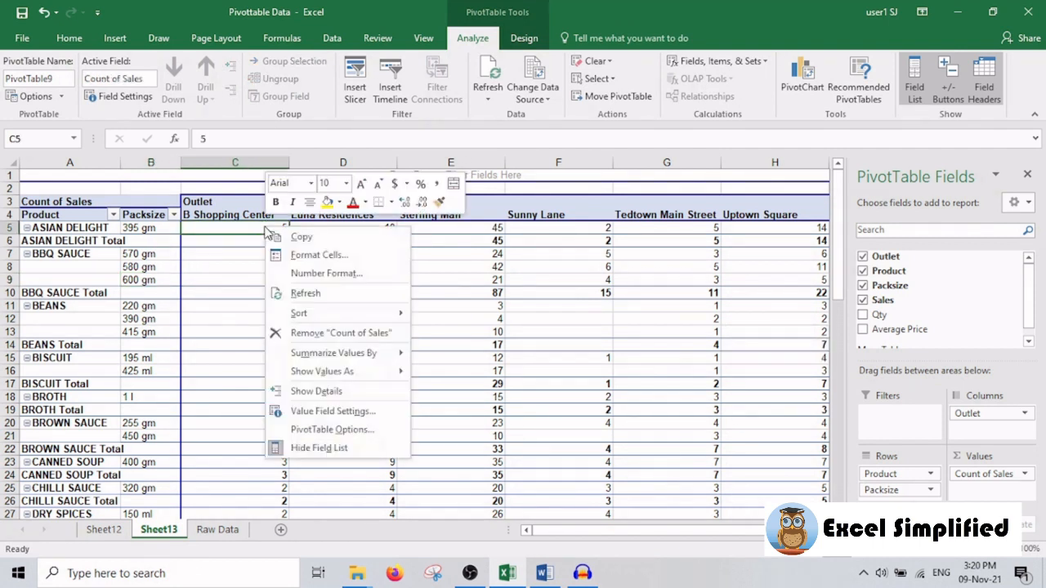
{"action": "left_click", "coordinate": [358, 418]}
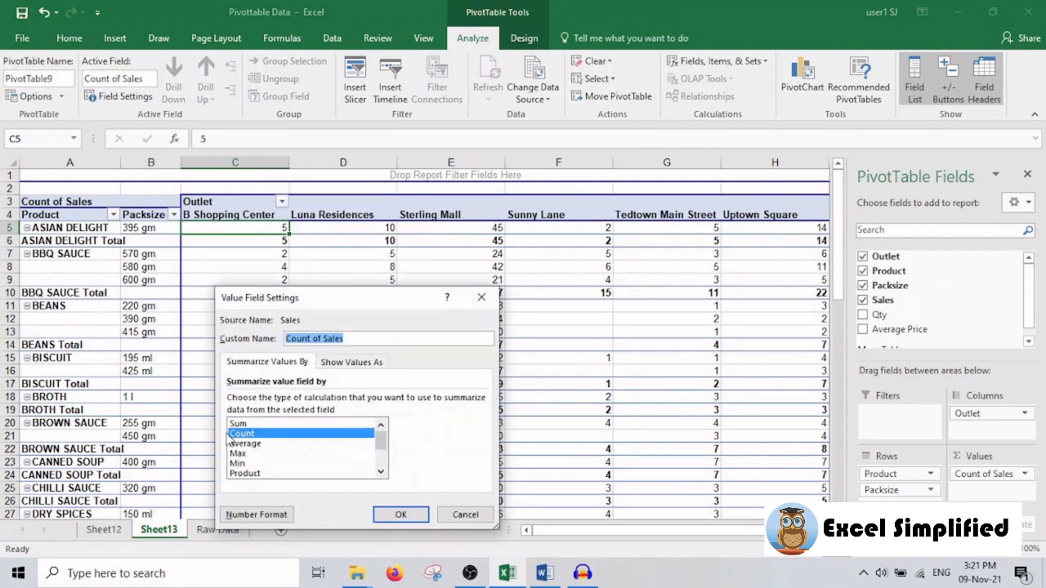
{"action": "left_click", "coordinate": [238, 423]}
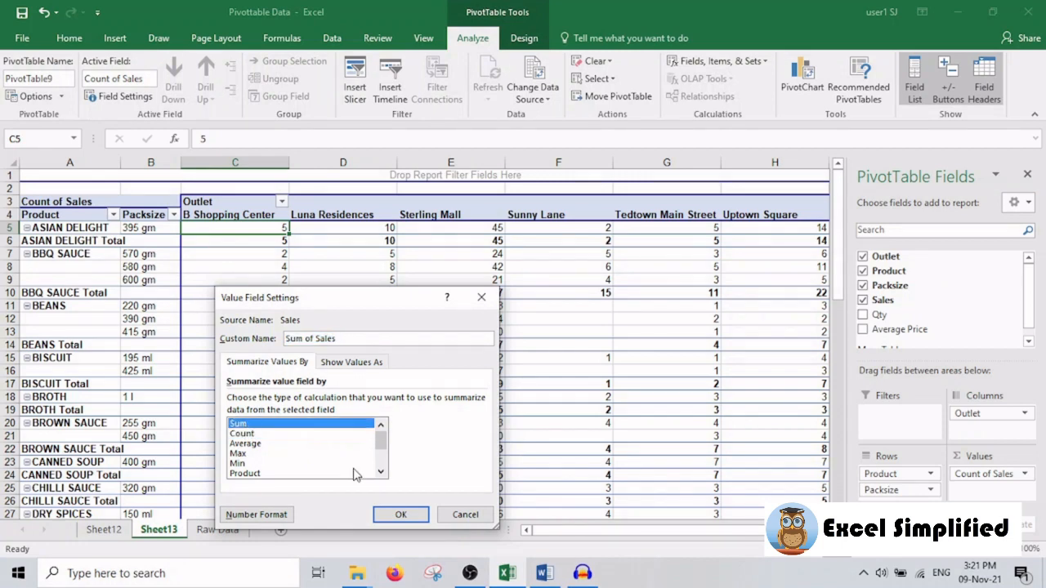
{"action": "left_click", "coordinate": [401, 515]}
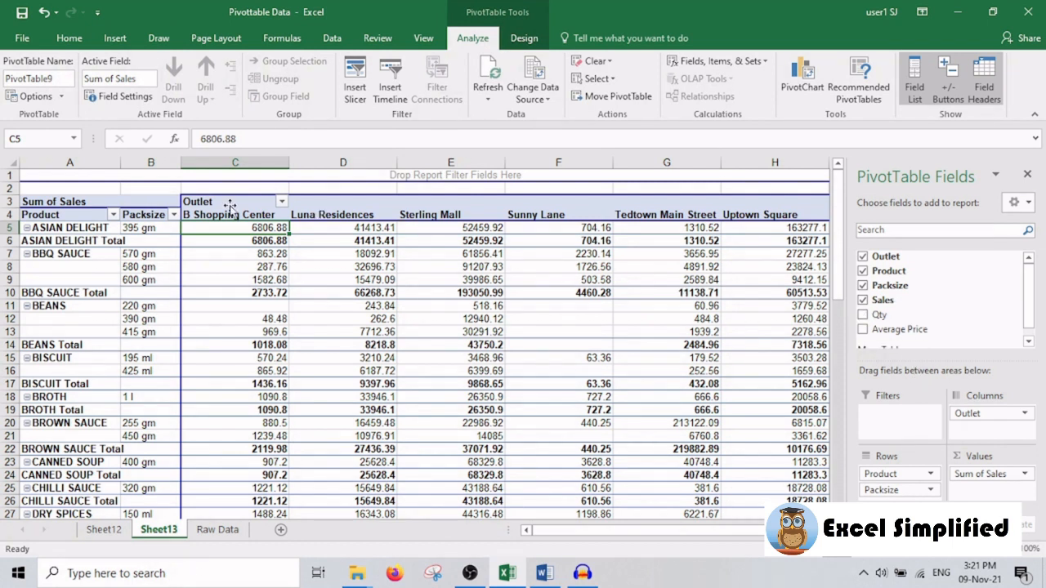
Move the Outlet field from the columns to the report filter area and check its list of outlets.
{"action": "left_click_drag", "start_coordinate": [230, 207], "coordinate": [112, 182]}
{"action": "left_click", "coordinate": [174, 175]}
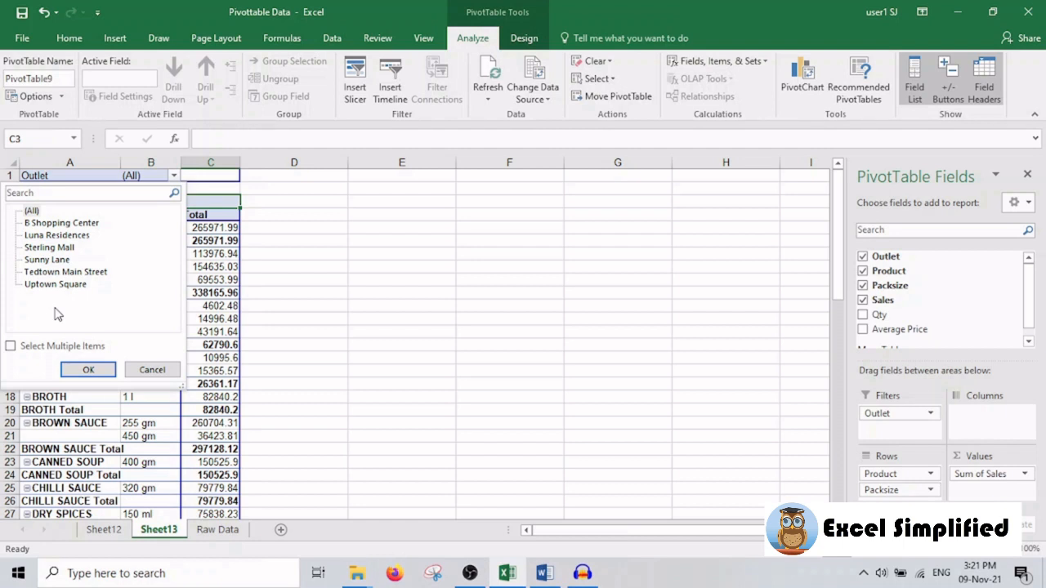
{"action": "left_click", "coordinate": [334, 320]}
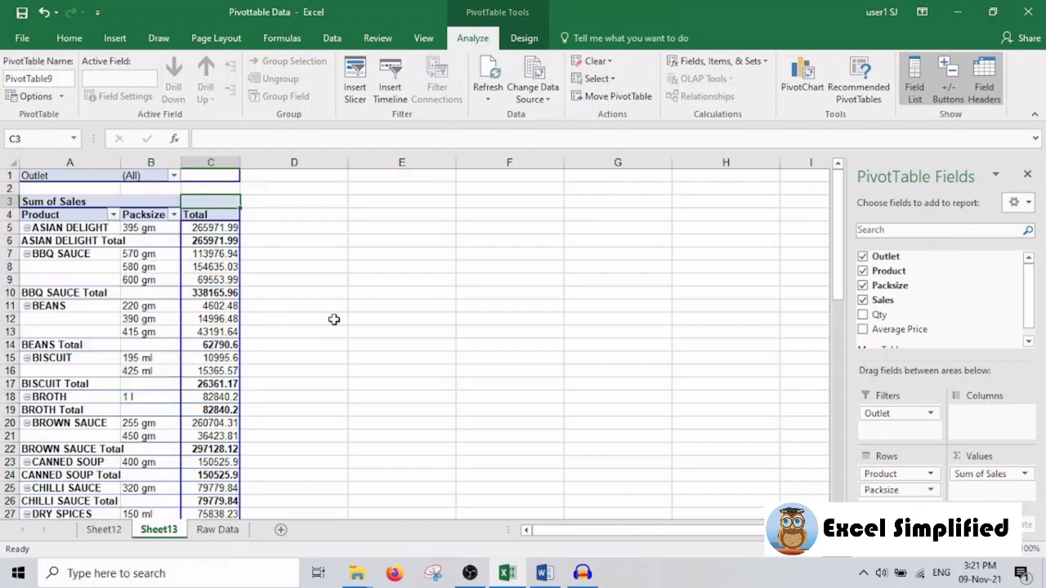
{"action": "key", "text": "alt+Tab"}
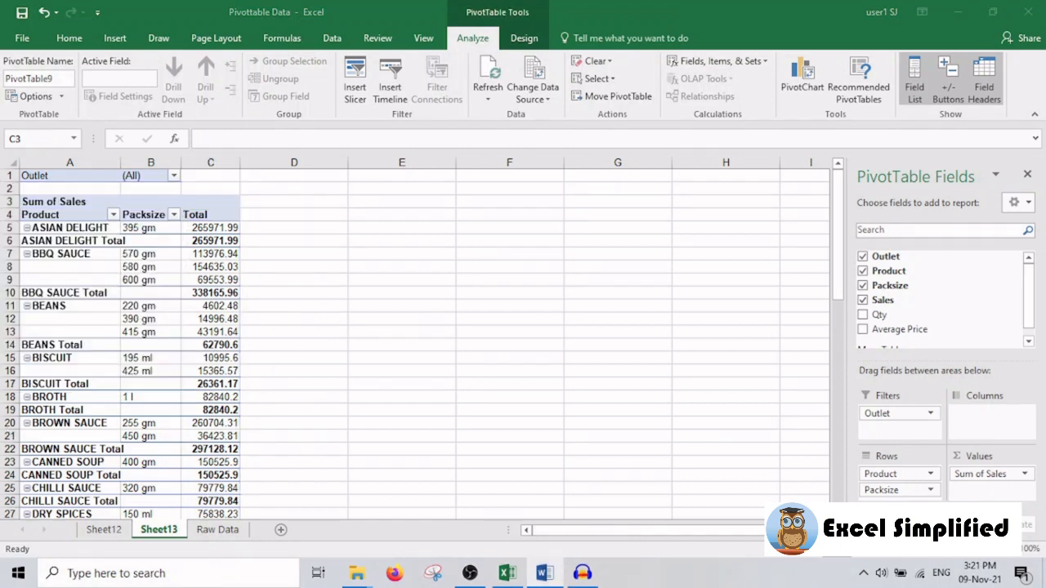
{"action": "key", "text": "alt+Tab"}
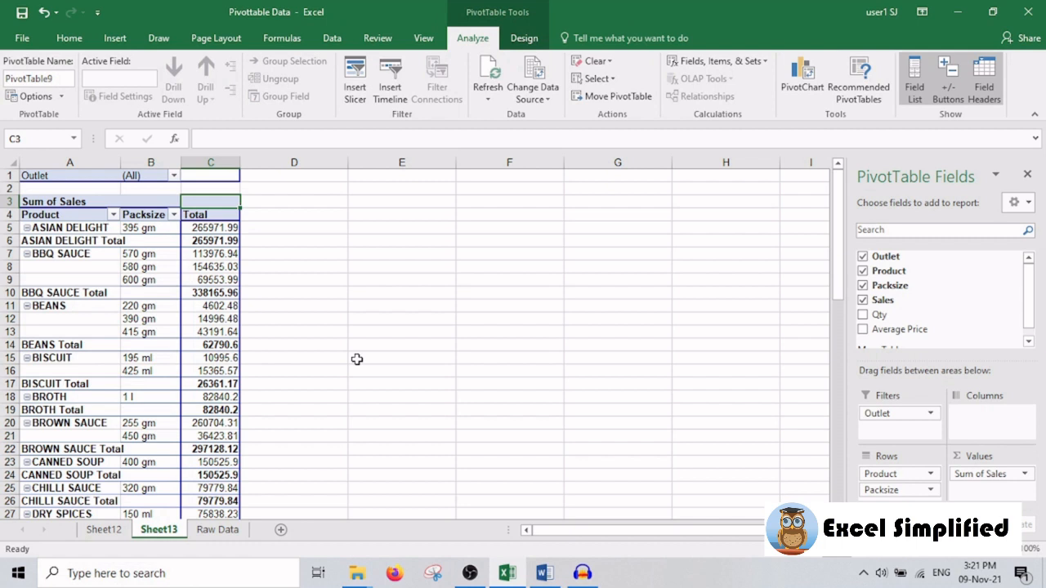